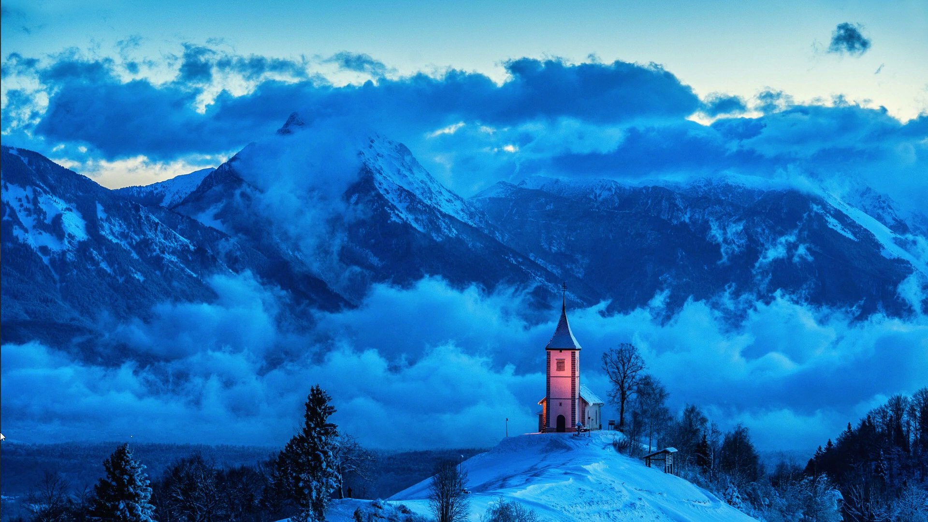
# Step: Copy the Google Drive URL on line 2 of the Notepad++ skins notes, then minimize Notepad++
pyautogui.moveTo(2, 436)
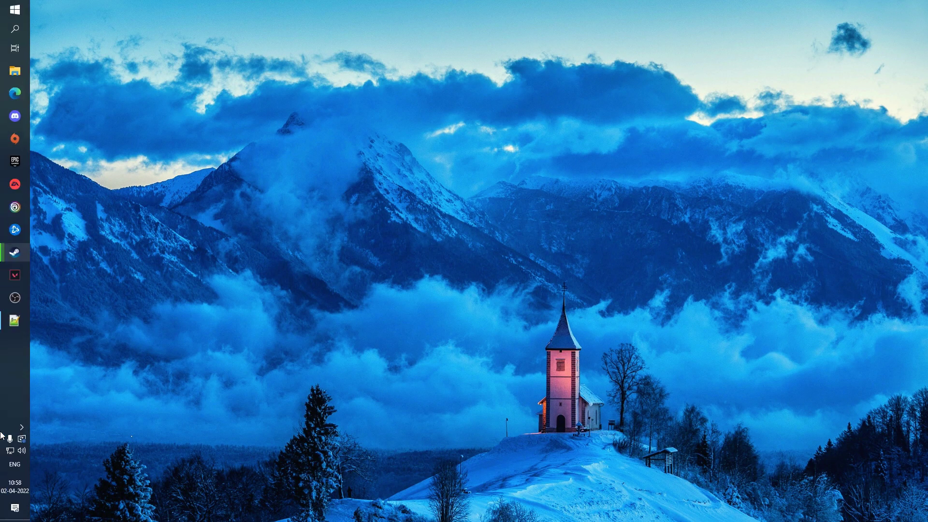
pyautogui.click(11, 320)
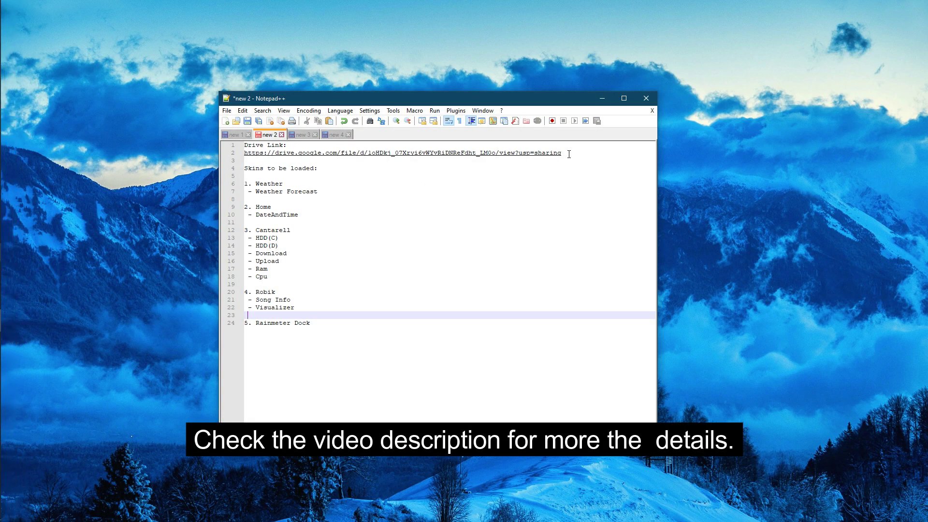
pyautogui.click(376, 159)
pyautogui.moveTo(376, 159); pyautogui.dragTo(252, 155)
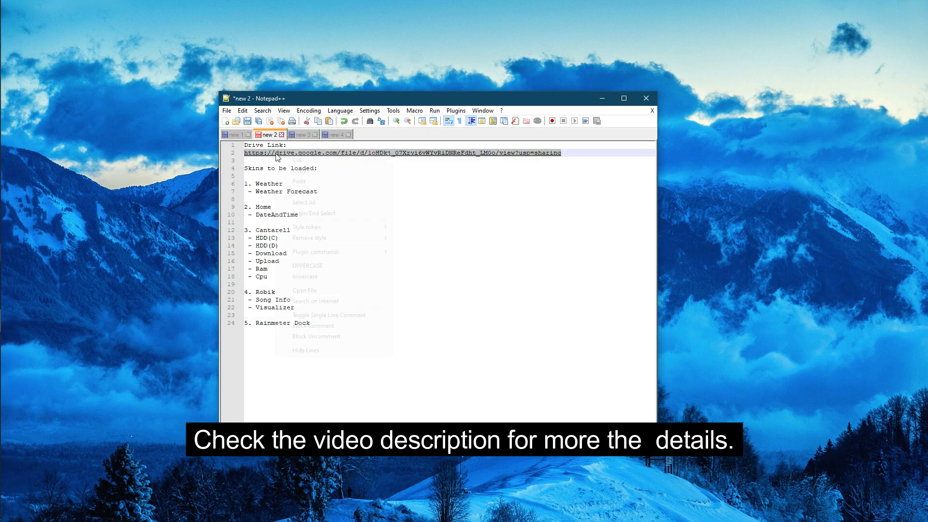
pyautogui.rightClick(275, 153)
pyautogui.click(309, 173)
pyautogui.click(602, 105)
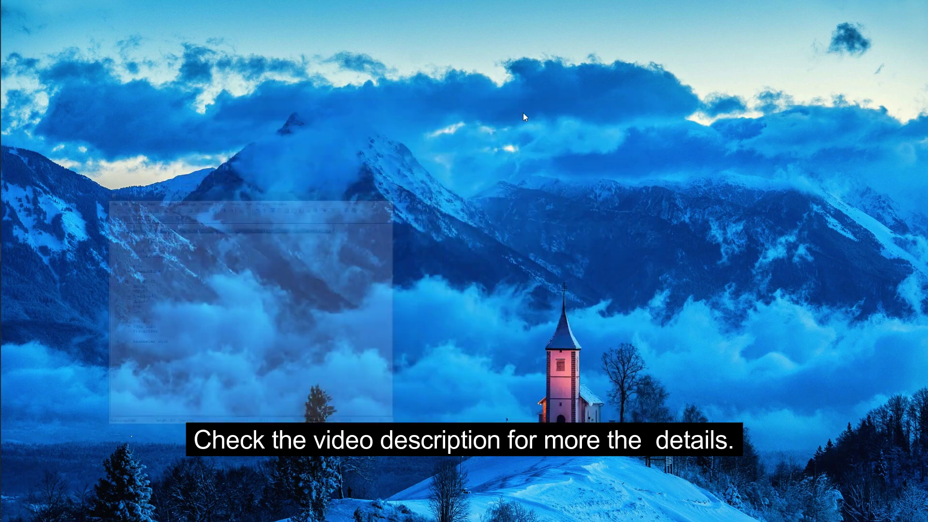
# Step: Open the Drive link in a new Edge InPrivate window and download TGN_GhostbladeYanLook.zip despite the virus warning
pyautogui.rightClick(15, 93)
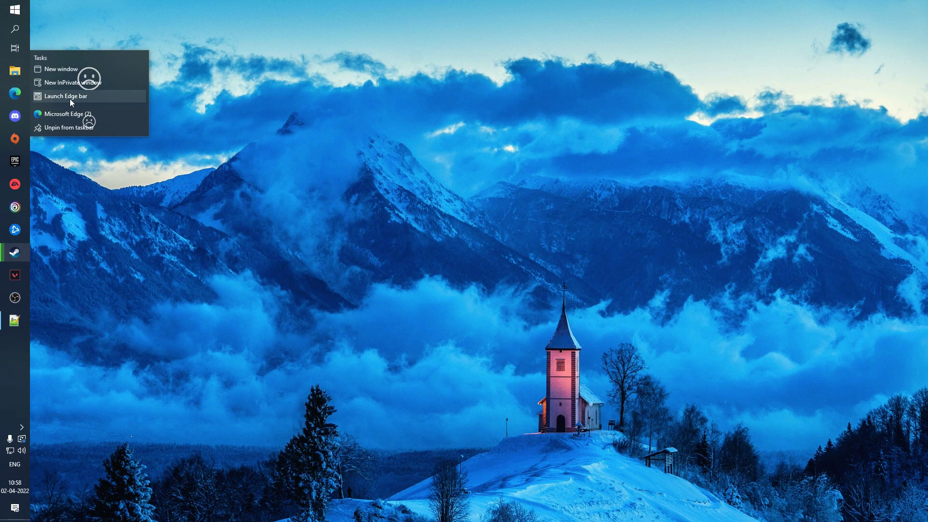
pyautogui.click(51, 82)
pyautogui.rightClick(112, 24)
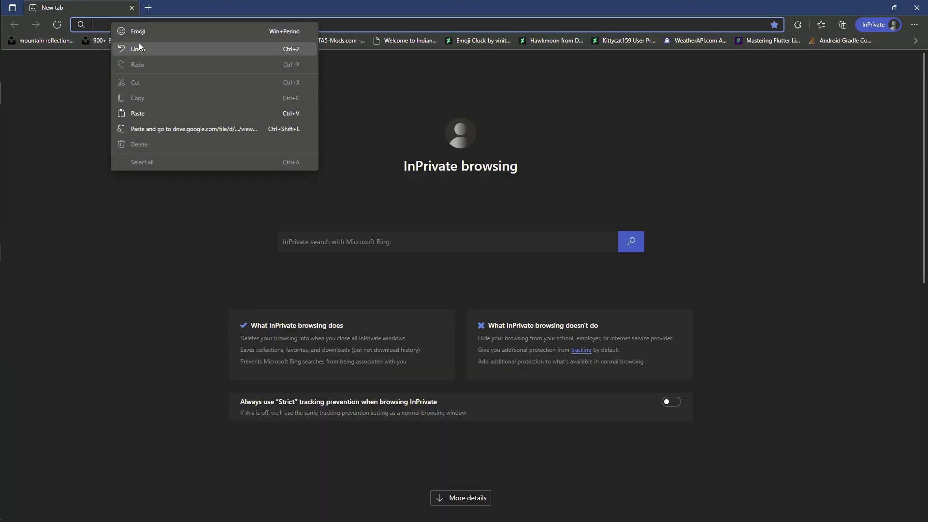
pyautogui.click(175, 132)
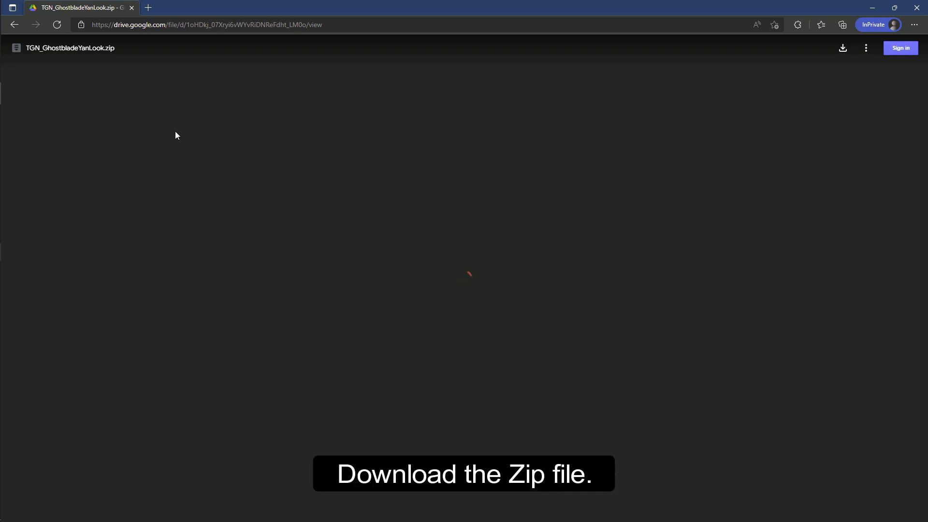
pyautogui.click(843, 48)
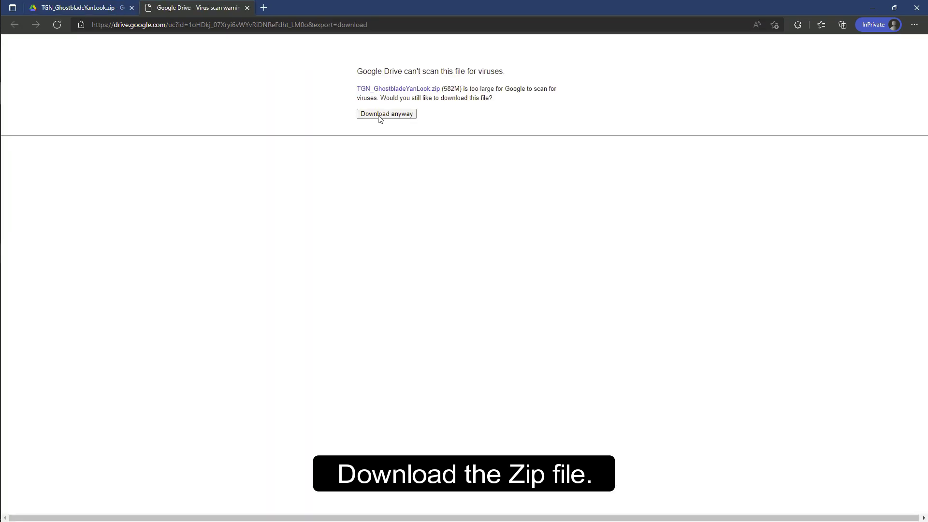
pyautogui.click(380, 114)
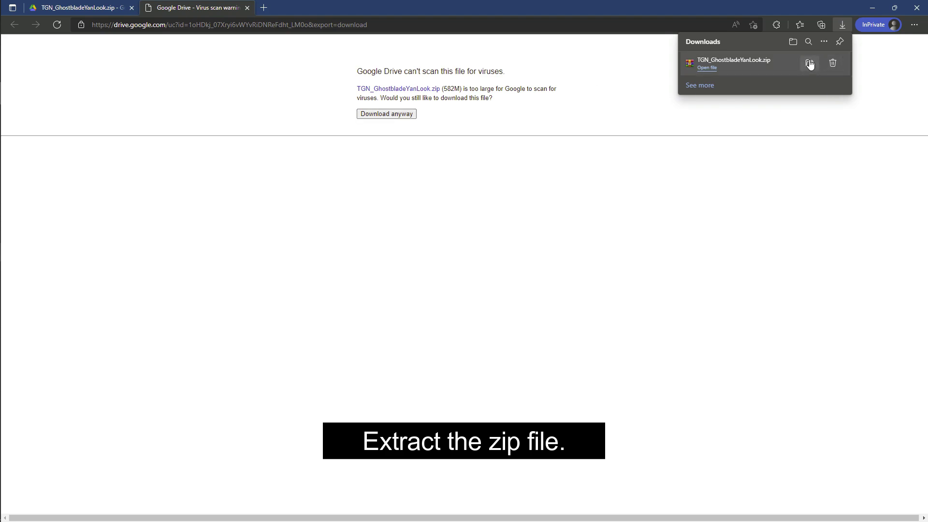
# Step: Extract the downloaded zip into a TGN_GhostbladeYanLook folder
pyautogui.click(808, 63)
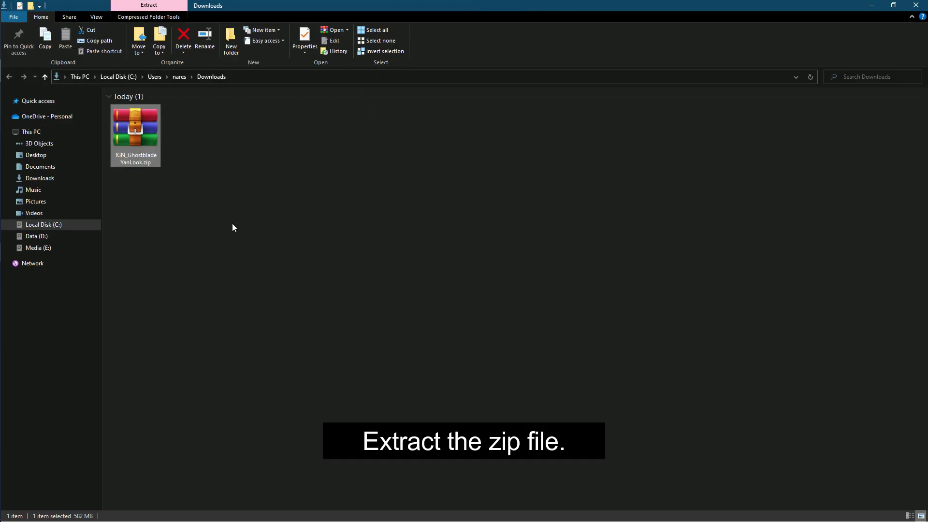
pyautogui.click(138, 121)
pyautogui.rightClick(139, 120)
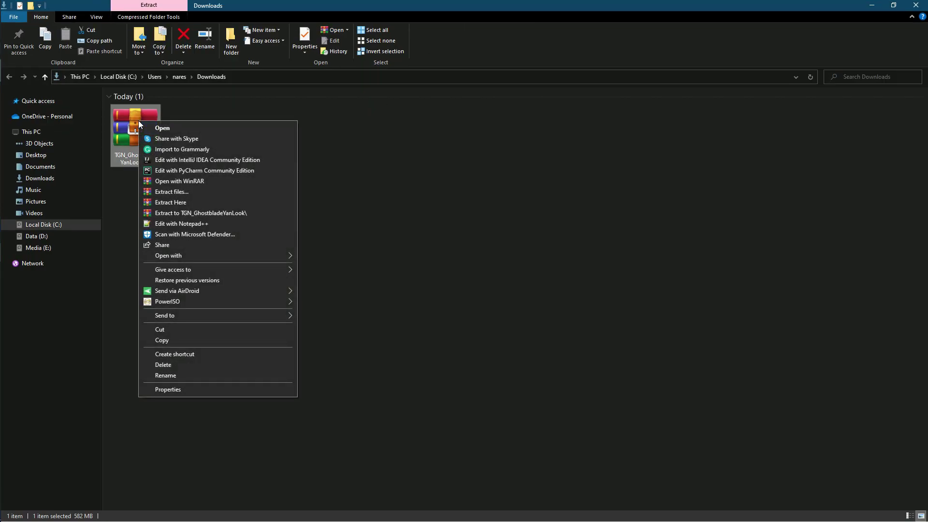
pyautogui.click(210, 212)
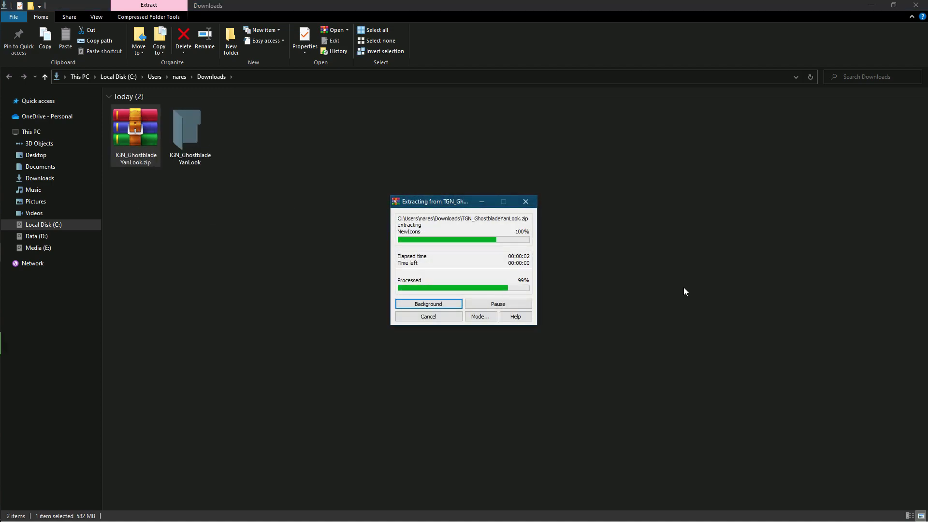
# Step: Open the TGN_GhostbladeYanLook folder and its inner TGN_GhostbladeYanLook subfolder to view the files
pyautogui.click(206, 131)
pyautogui.rightClick(197, 126)
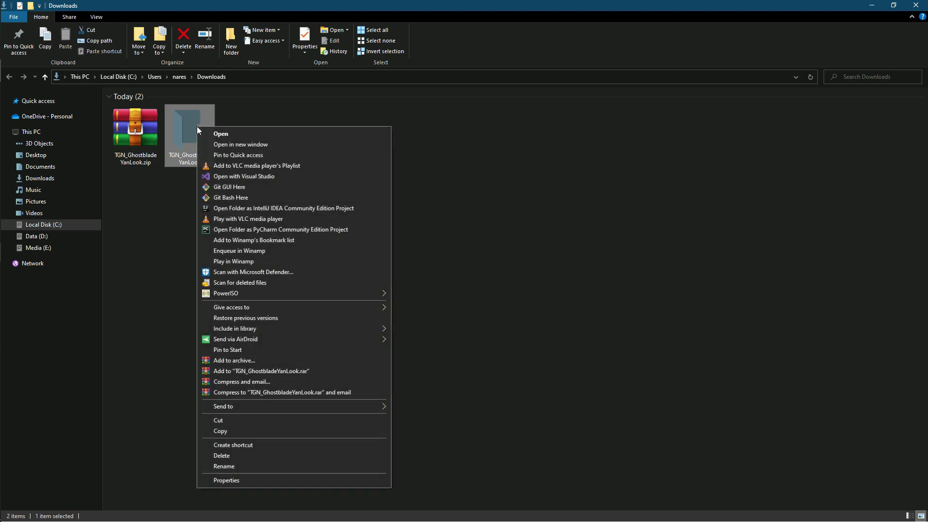
pyautogui.click(252, 144)
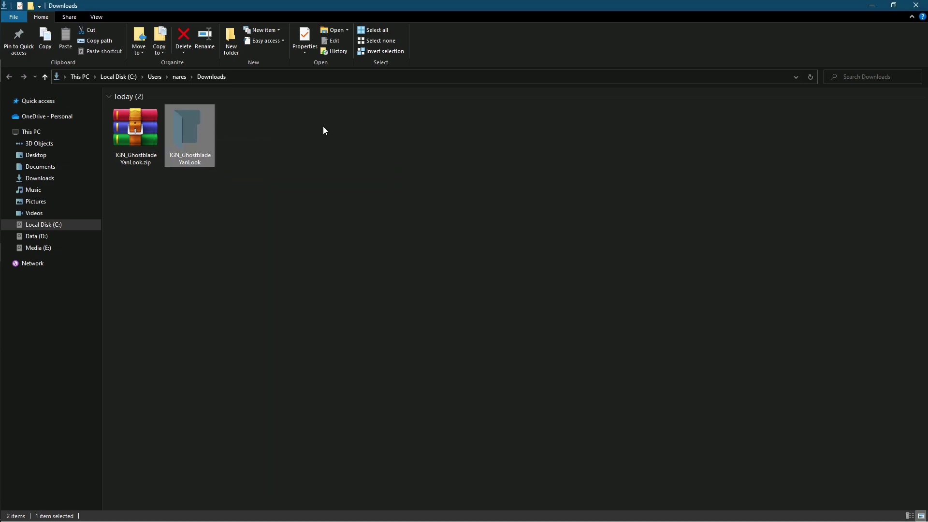
pyautogui.rightClick(177, 132)
pyautogui.click(199, 138)
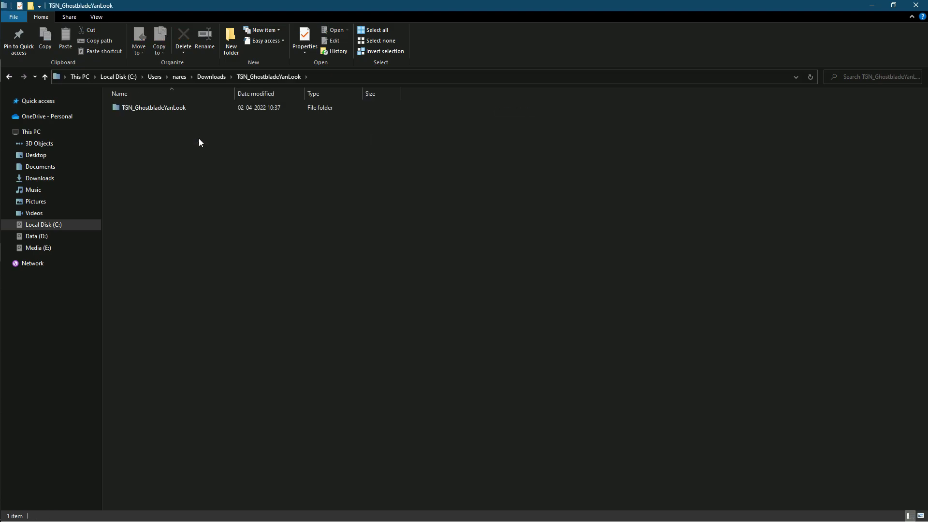
pyautogui.click(155, 108)
pyautogui.rightClick(155, 109)
pyautogui.click(175, 115)
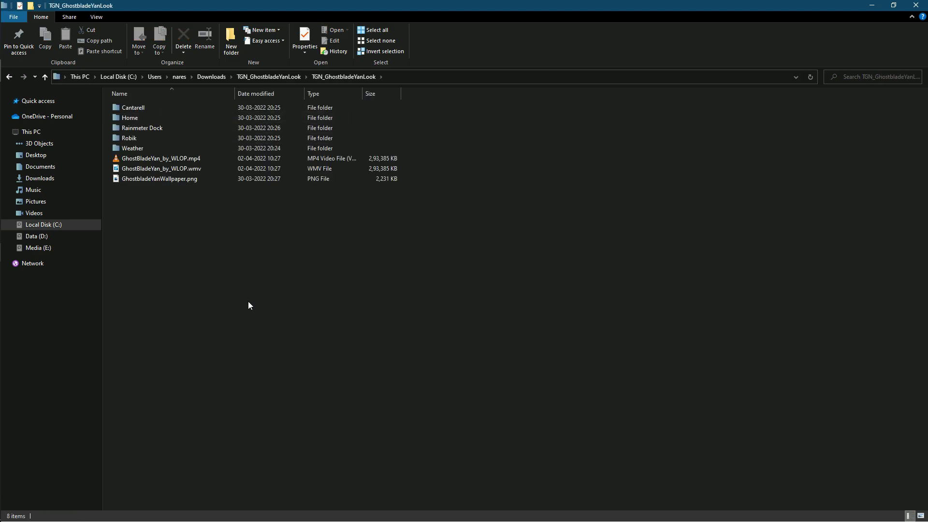
pyautogui.click(172, 159)
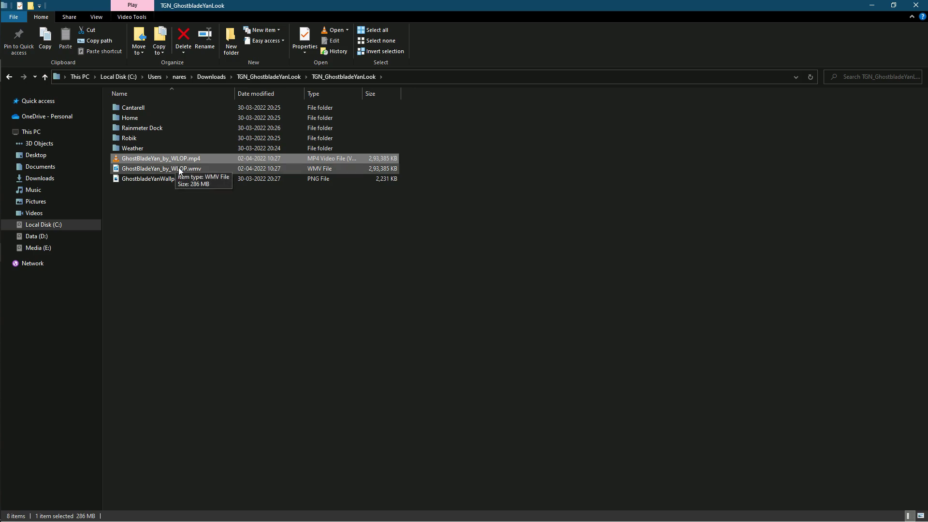
# Step: Launch Steam by searching 'ste' in Windows search
pyautogui.click(167, 177)
pyautogui.click(221, 280)
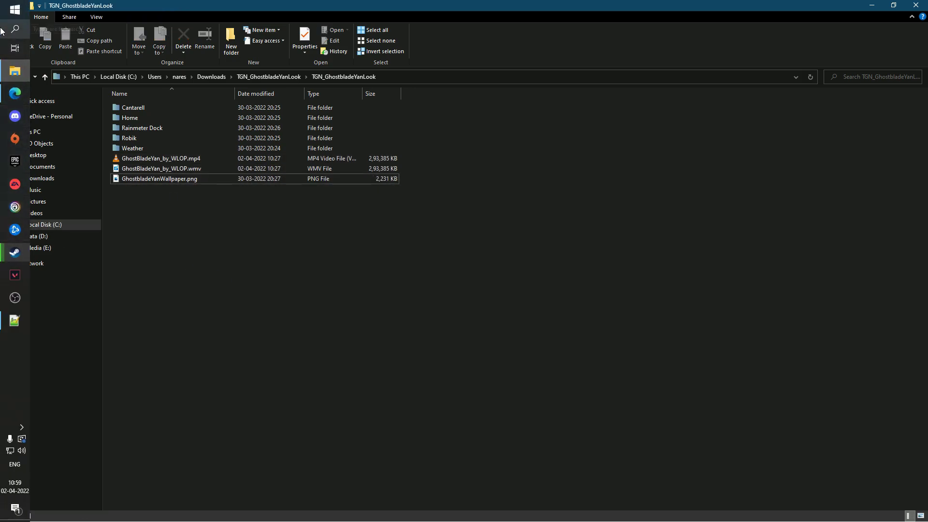
pyautogui.click(2, 31)
pyautogui.write('ste')
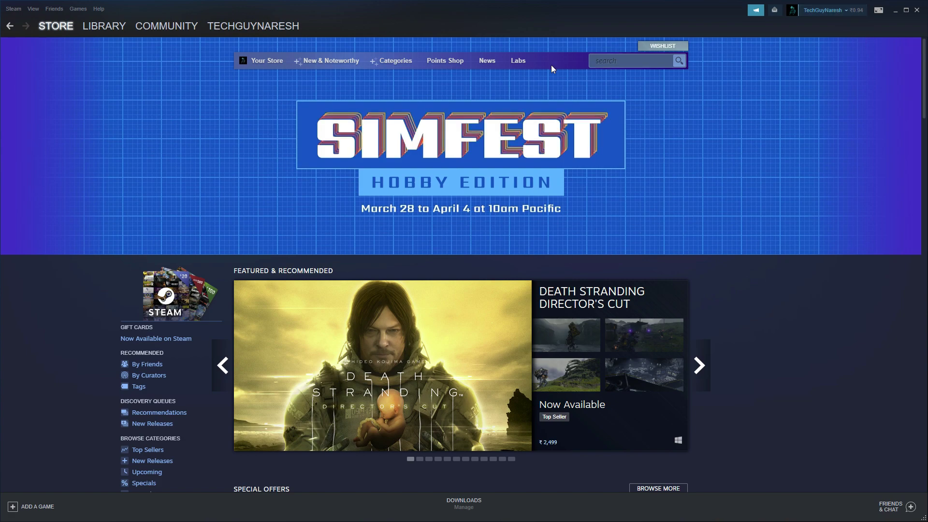
# Step: Search the Steam store for 'wall' and open the Wallpaper Engine page
pyautogui.click(629, 58)
pyautogui.write('wall')
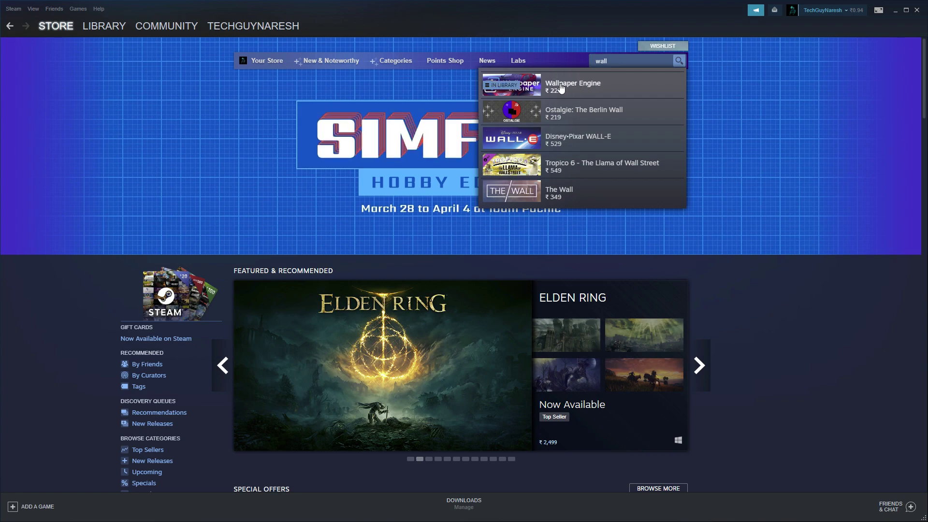
pyautogui.click(580, 86)
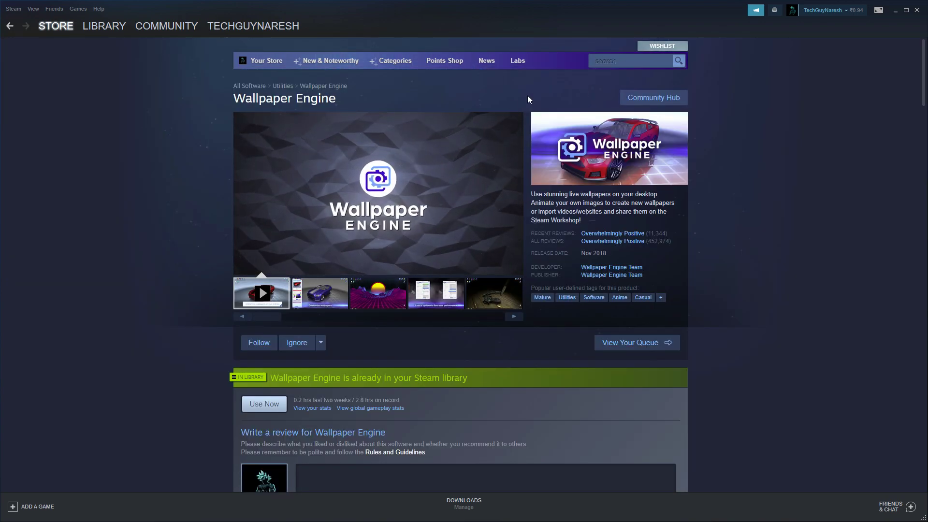
# Step: Minimize Steam, launch Microsoft Store, and open the Desktop Live Wallpapers app page
pyautogui.click(895, 11)
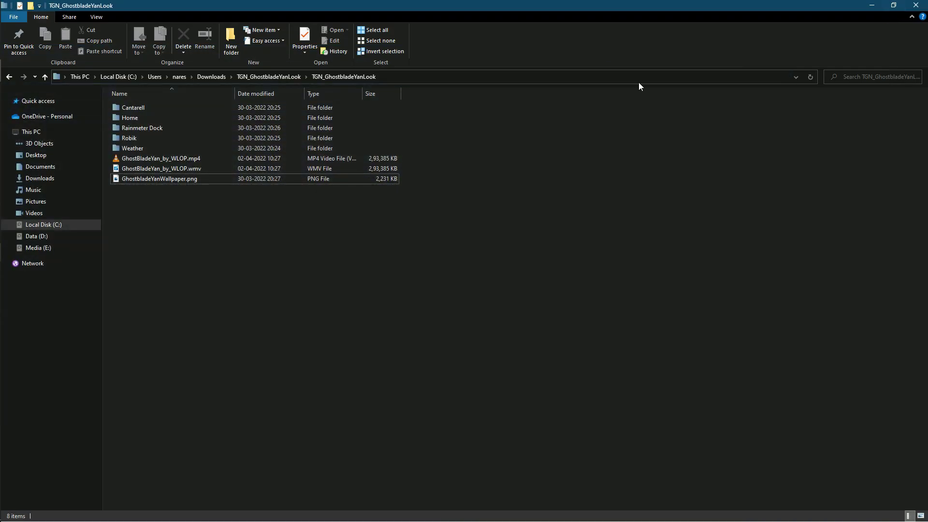
pyautogui.click(12, 29)
pyautogui.write('st')
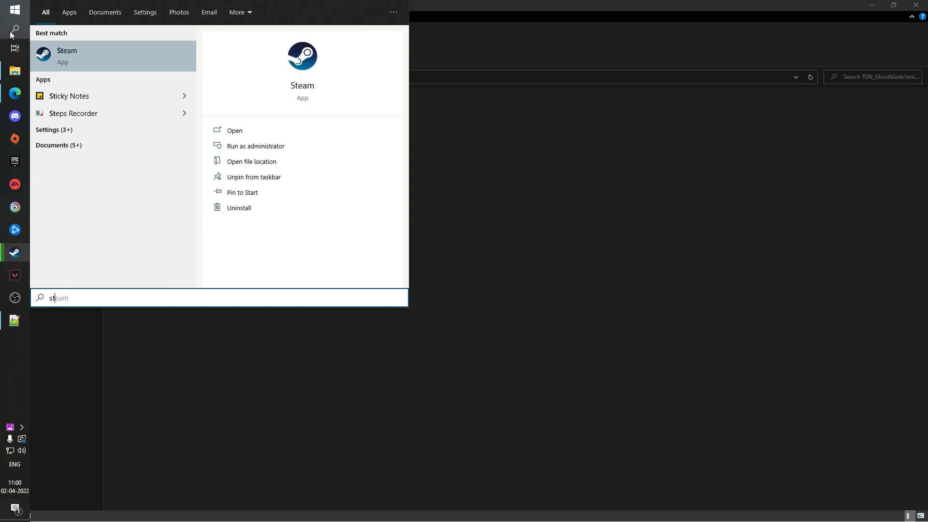
pyautogui.write('ore')
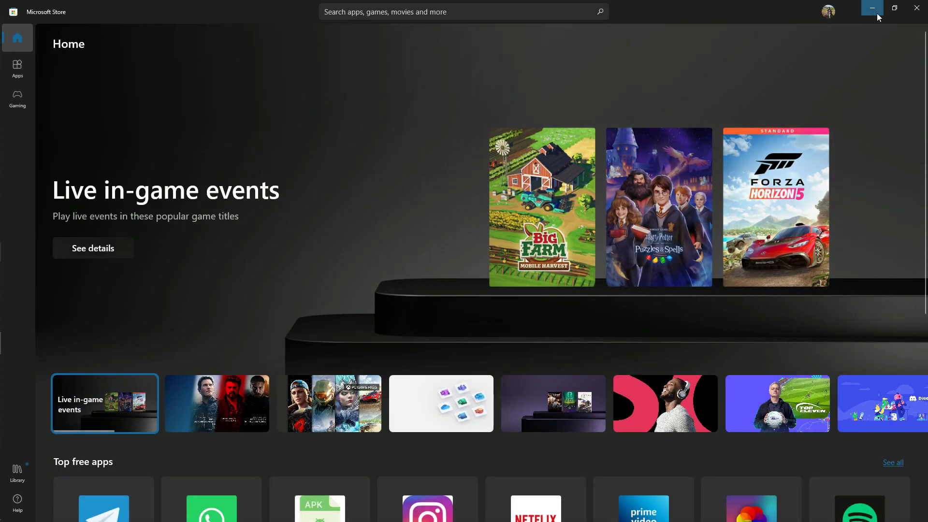
pyautogui.click(426, 12)
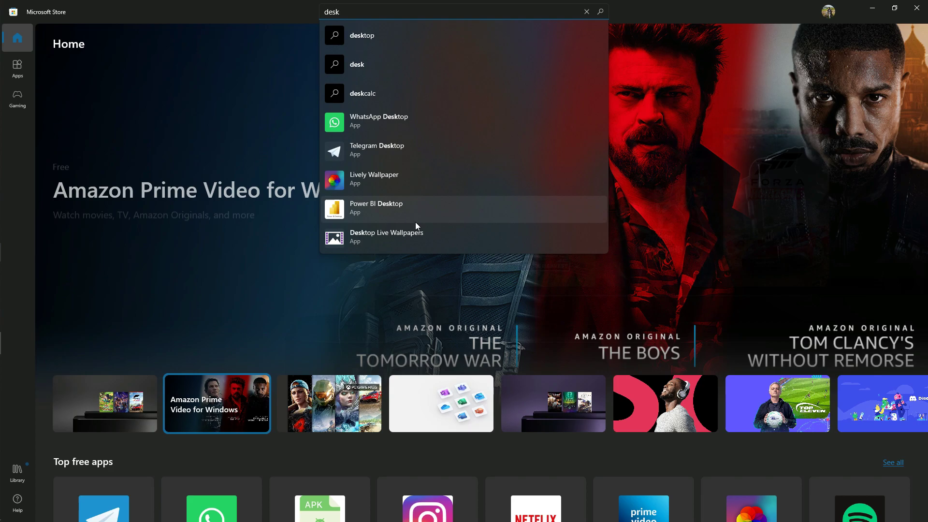
pyautogui.click(404, 238)
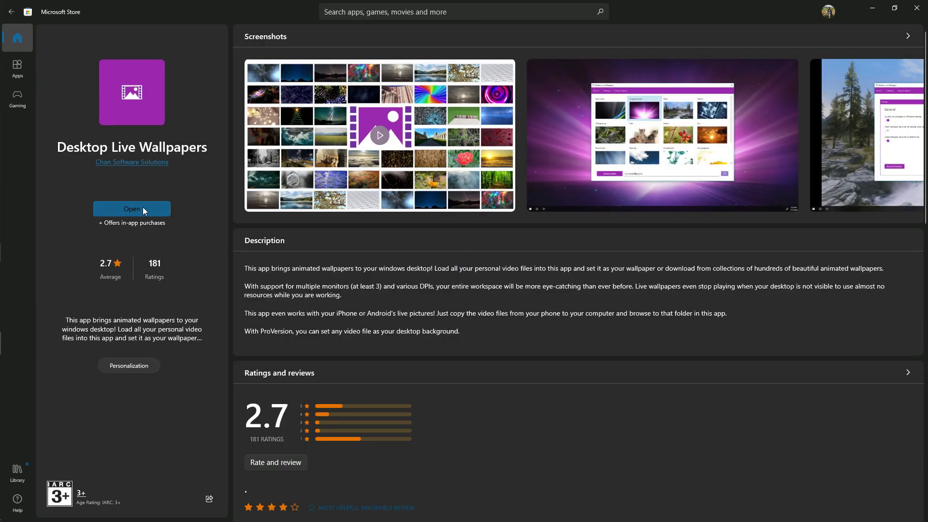
# Step: Minimize the Store and bring up the context menu for GhostbladeYanWallpaper.png
pyautogui.click(872, 15)
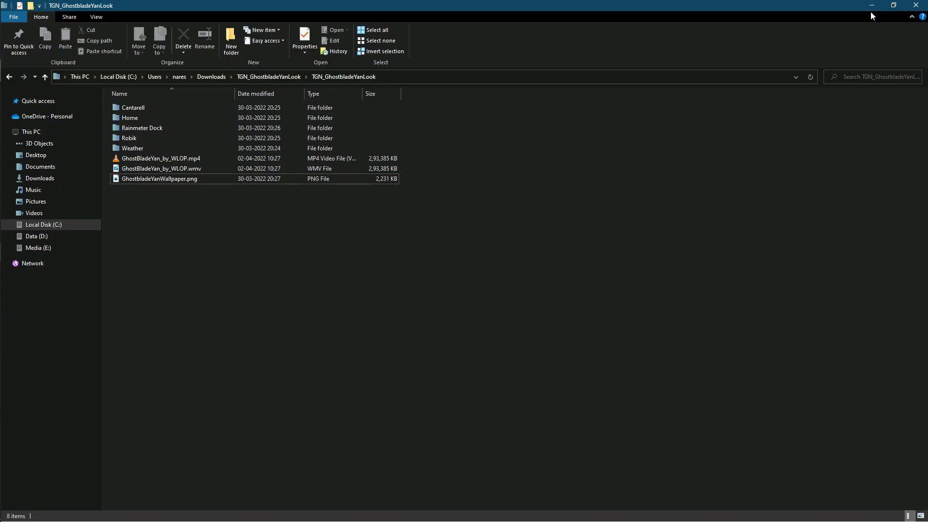
pyautogui.click(184, 168)
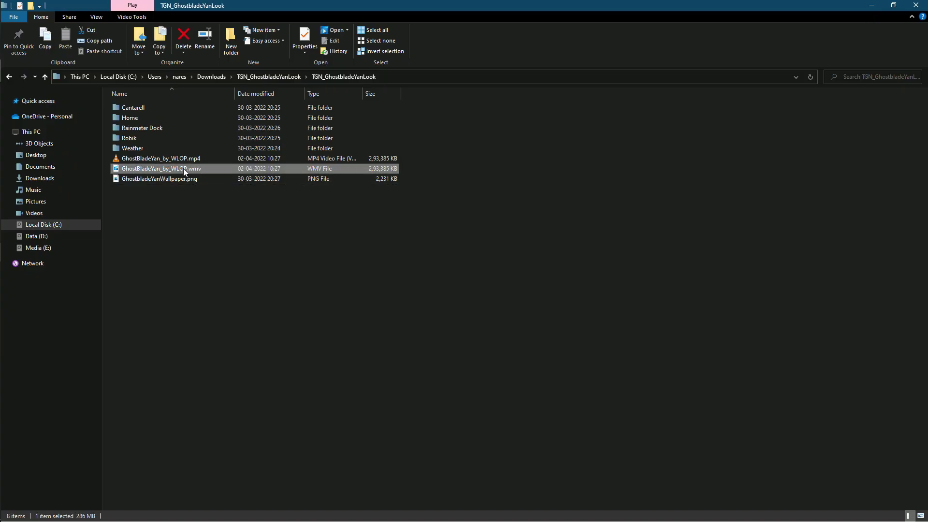
pyautogui.click(218, 251)
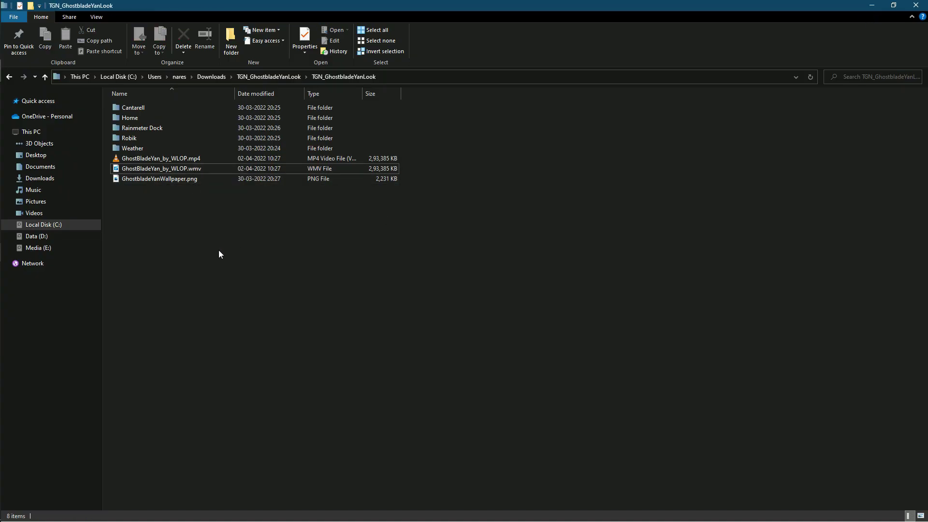
pyautogui.click(173, 180)
pyautogui.rightClick(173, 179)
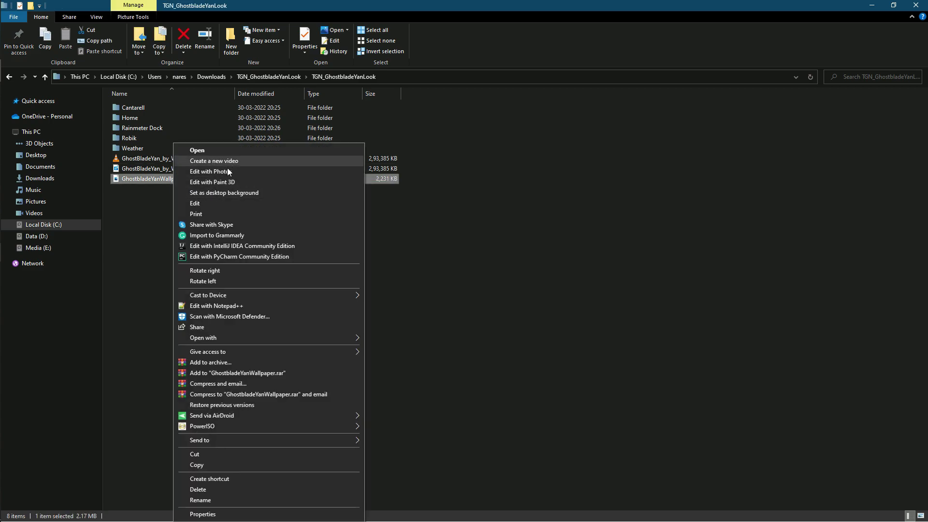
# Step: Preview GhostbladeYanWallpaper.png in Photos, then close Photos and File Explorer
pyautogui.click(213, 150)
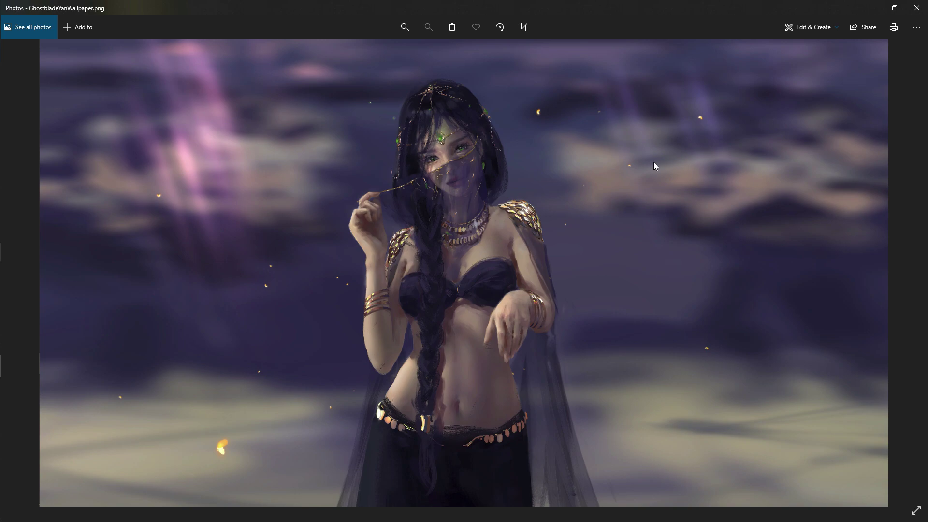
pyautogui.rightClick(569, 215)
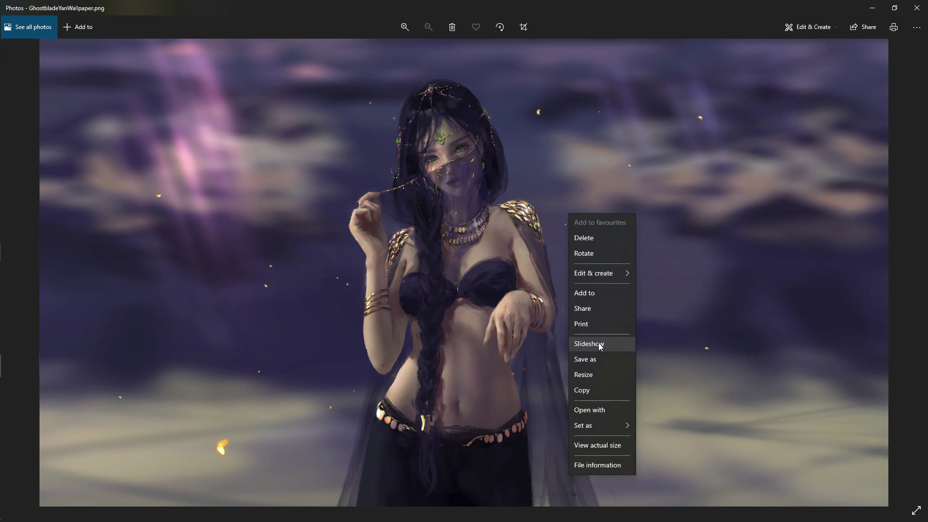
pyautogui.click(917, 9)
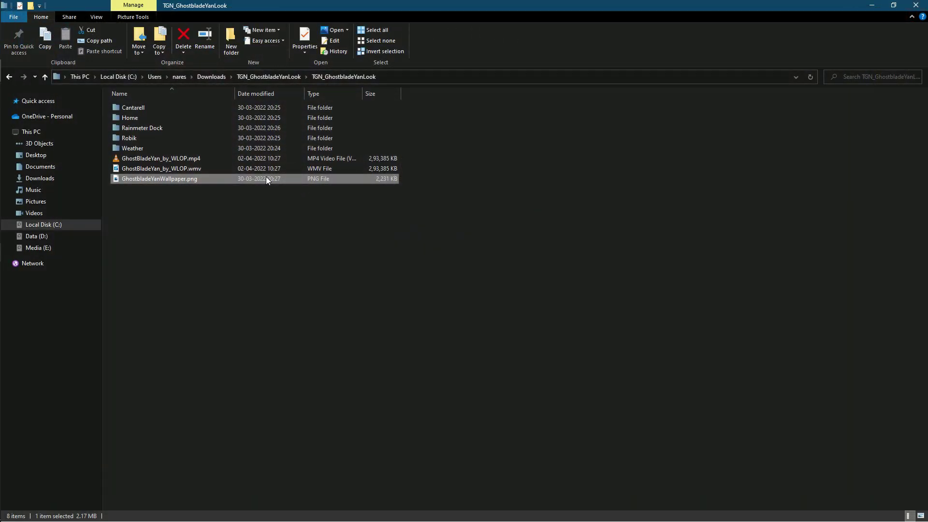
pyautogui.rightClick(195, 180)
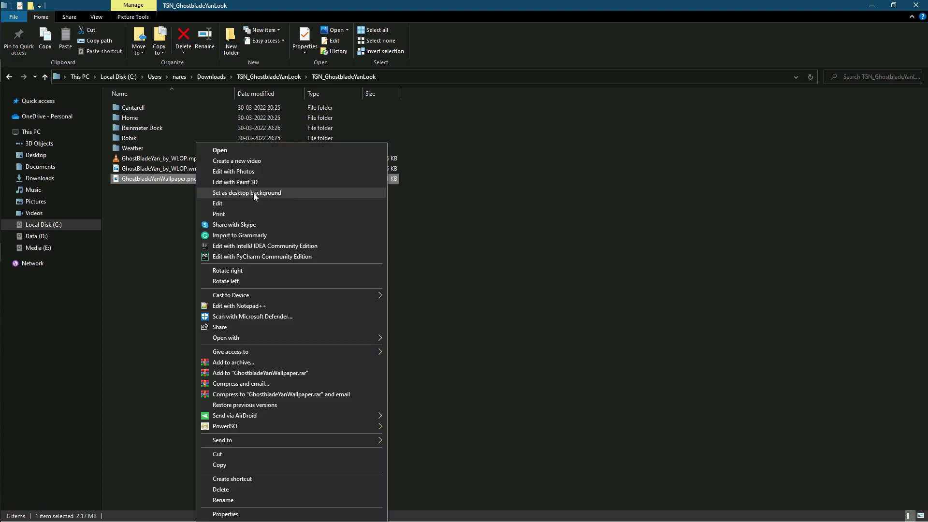
pyautogui.click(136, 253)
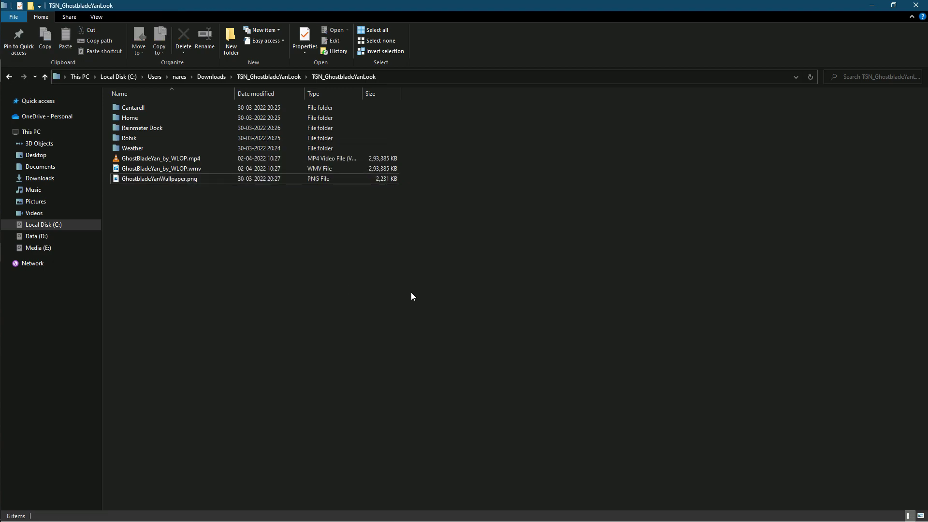
pyautogui.click(916, 6)
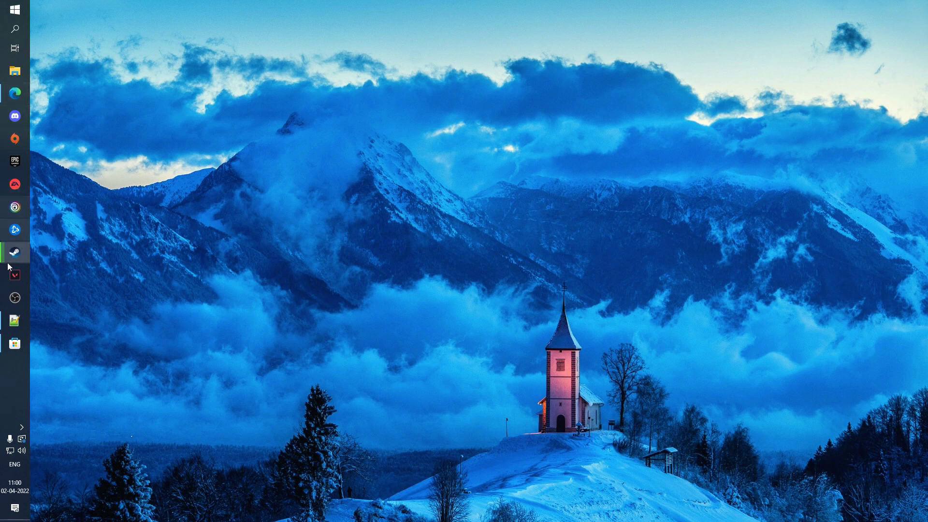
# Step: Launch Wallpaper Engine from its Steam page and move its window higher on screen
pyautogui.click(14, 254)
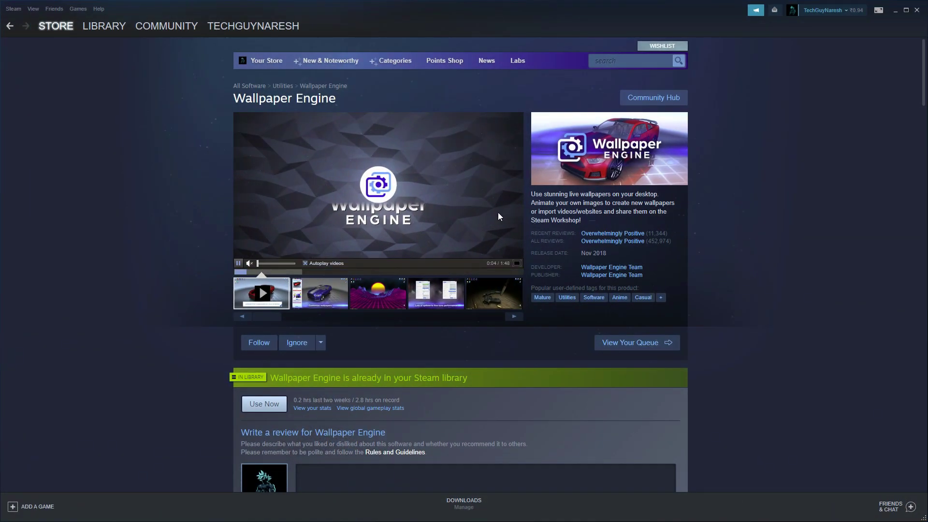
pyautogui.click(264, 405)
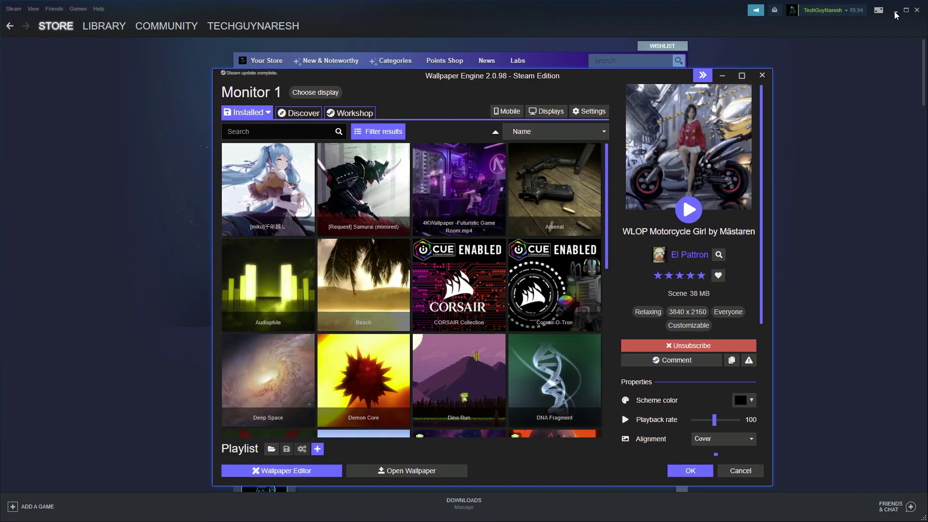
pyautogui.click(895, 9)
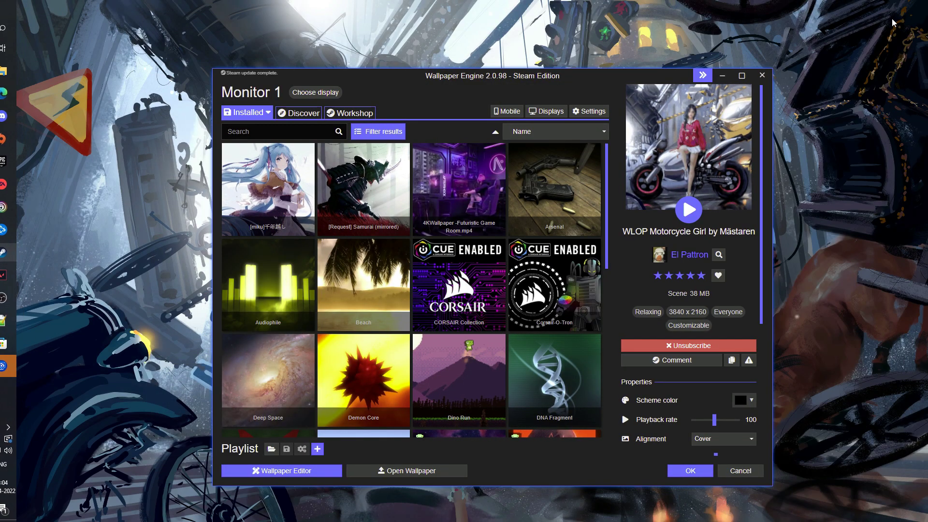
pyautogui.moveTo(555, 79); pyautogui.dragTo(565, 29)
pyautogui.scroll(-5, 541, 251)
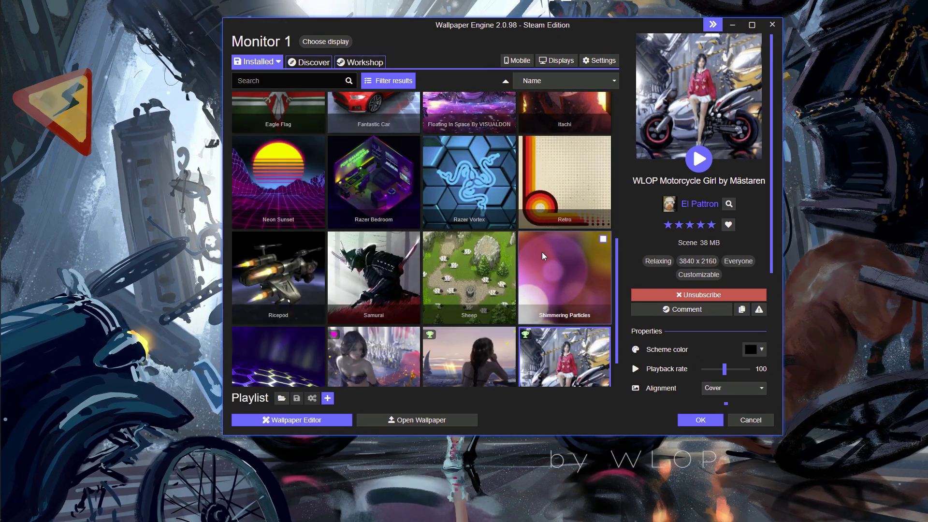
pyautogui.scroll(-1, 541, 251)
# Step: Import Downloads\TGN_GhostbladeYanLook\TGN_GhostbladeYanLook\GhostBladeYan_by_WLOP.mp4 as an offline animated wallpaper and apply it
pyautogui.click(399, 421)
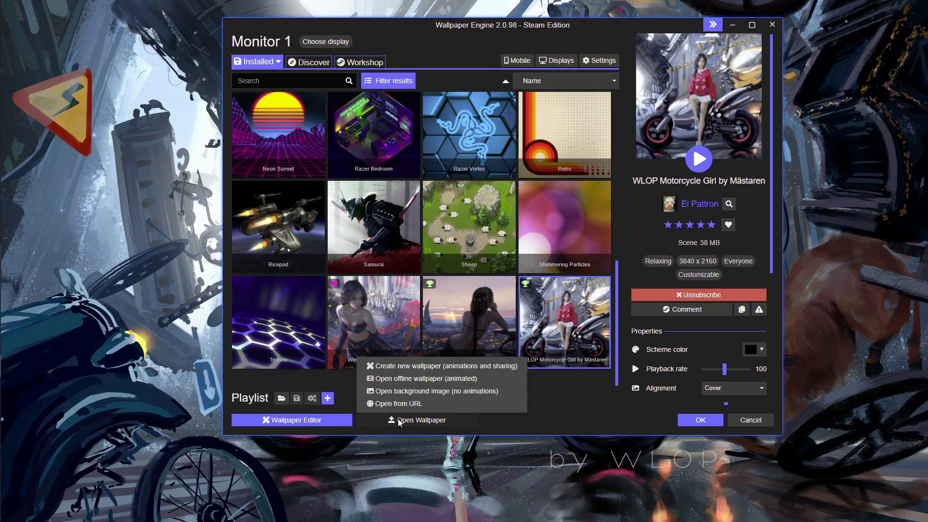
pyautogui.click(423, 379)
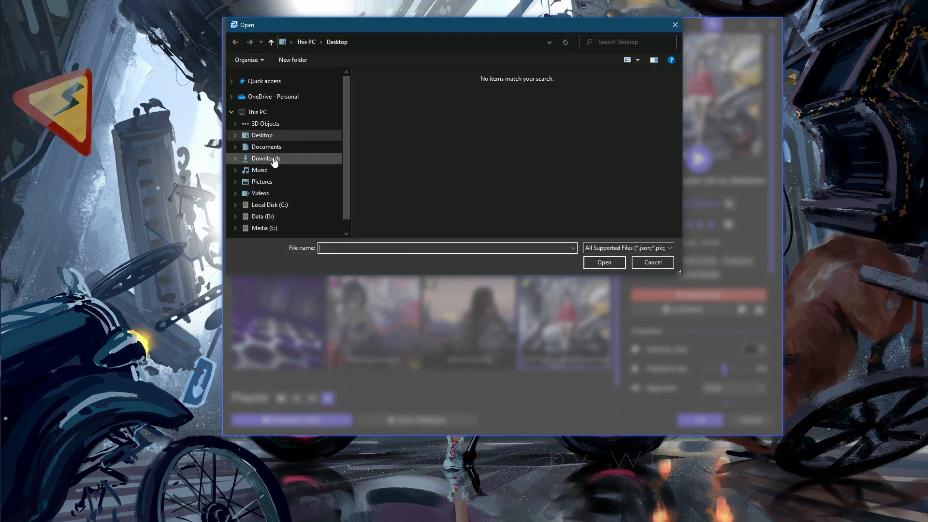
pyautogui.click(274, 159)
pyautogui.doubleClick(401, 92)
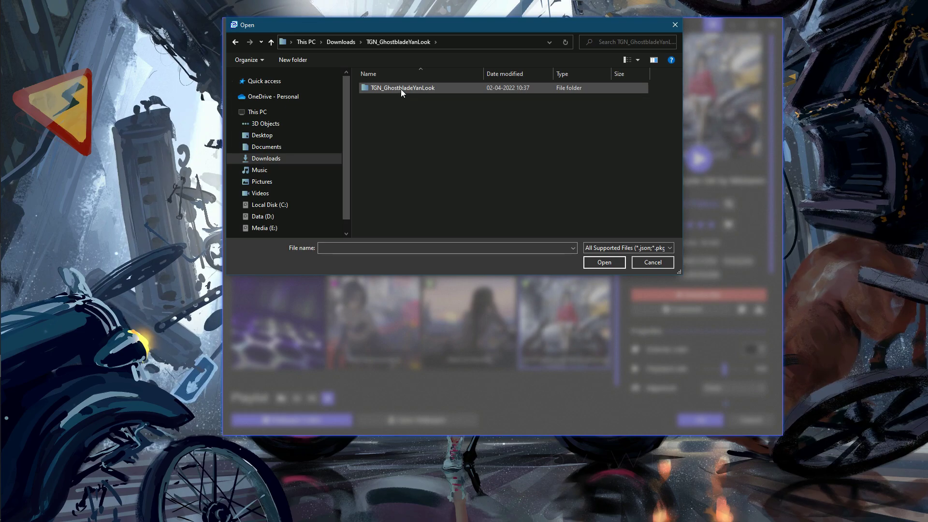
pyautogui.doubleClick(401, 89)
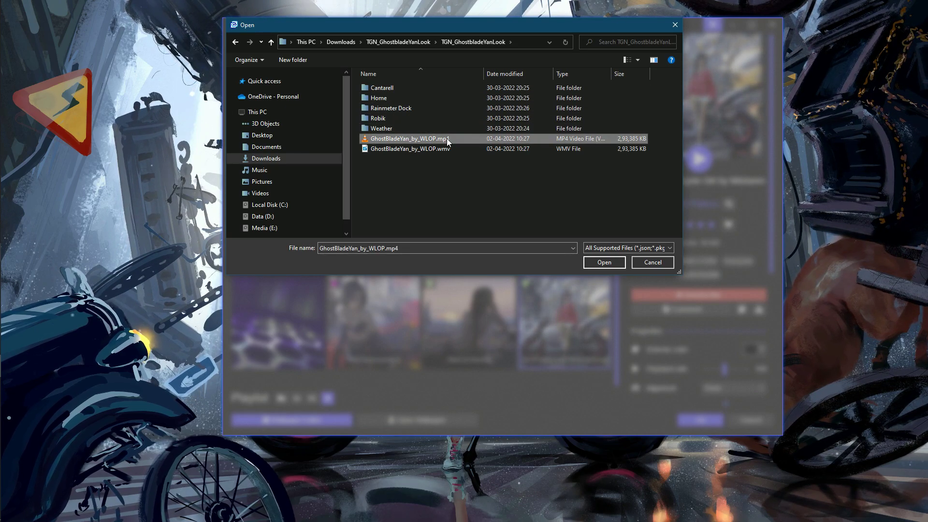
pyautogui.click(605, 263)
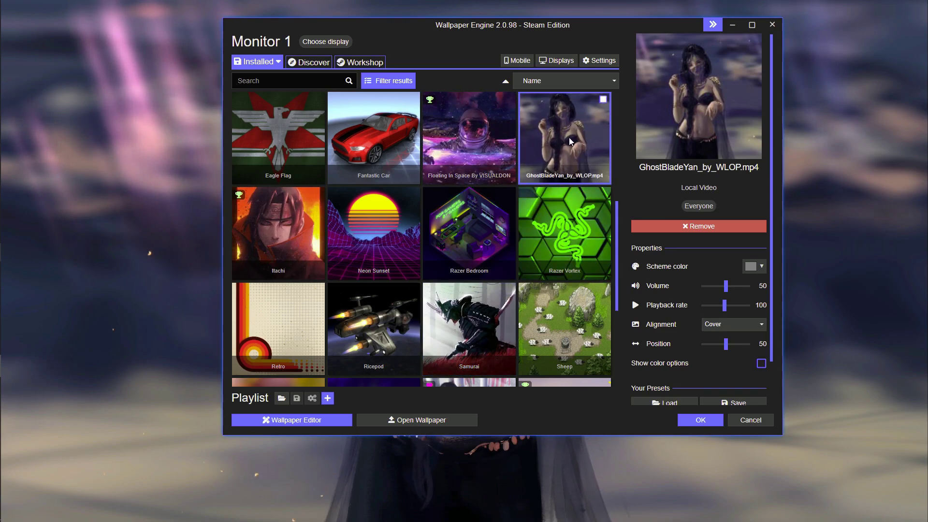
pyautogui.scroll(-3, 466, 352)
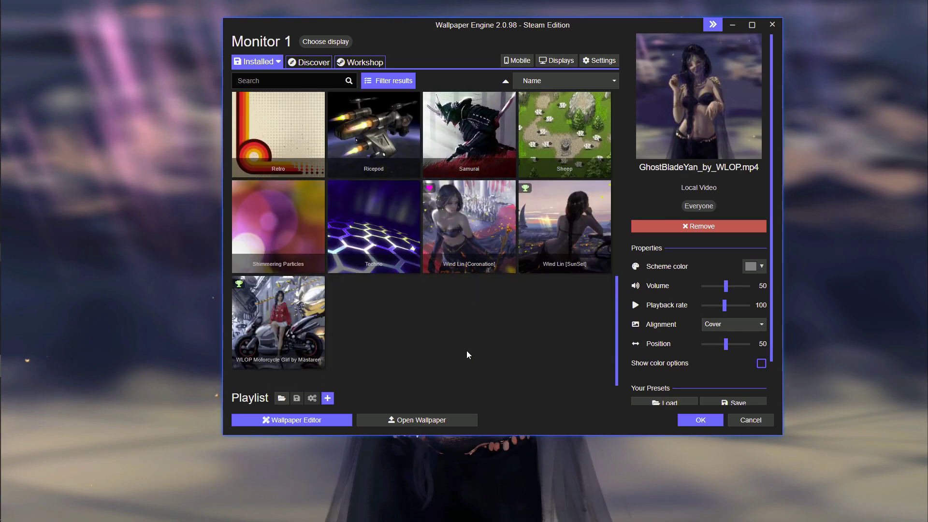
pyautogui.scroll(5, 466, 350)
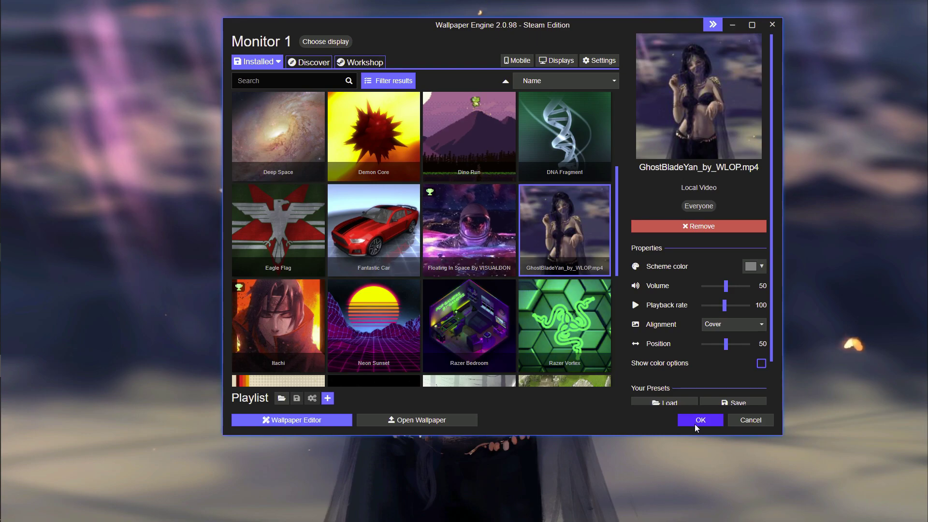
pyautogui.click(695, 423)
# Step: Copy the Cantarell, Home, Rainmeter Dock, Robik and Weather skin folders
pyautogui.rightClick(433, 265)
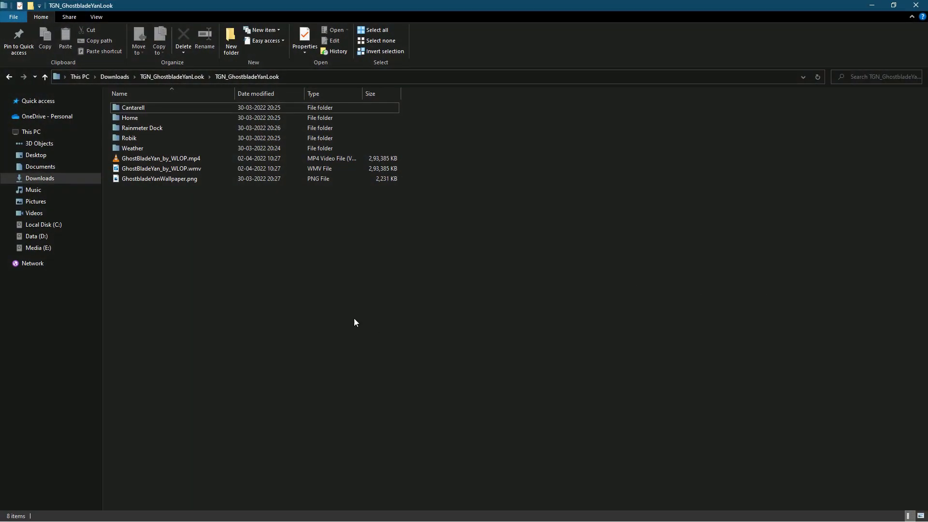
pyautogui.click(131, 106)
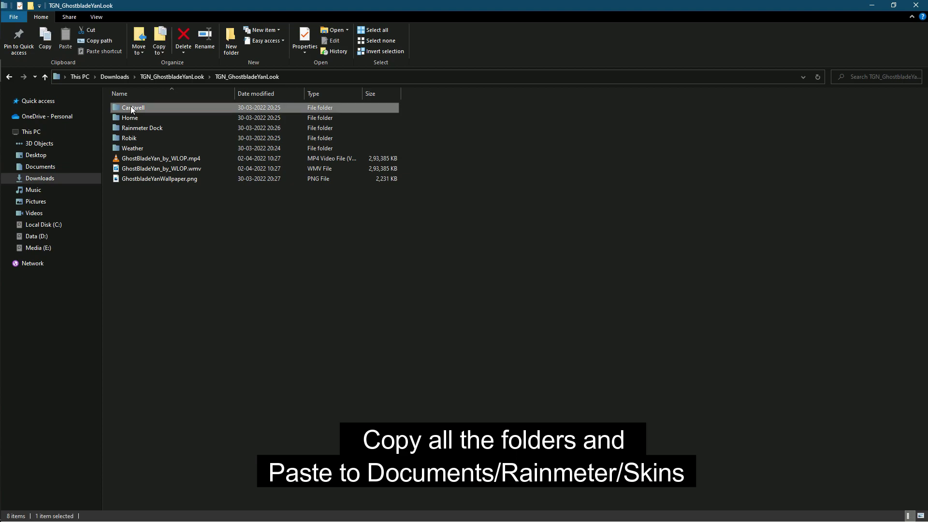
pyautogui.keyDown('shift'); pyautogui.click(131, 117); pyautogui.keyUp('shift')
pyautogui.keyDown('shift'); pyautogui.click(132, 128); pyautogui.keyUp('shift')
pyautogui.keyDown('shift'); pyautogui.click(132, 137); pyautogui.keyUp('shift')
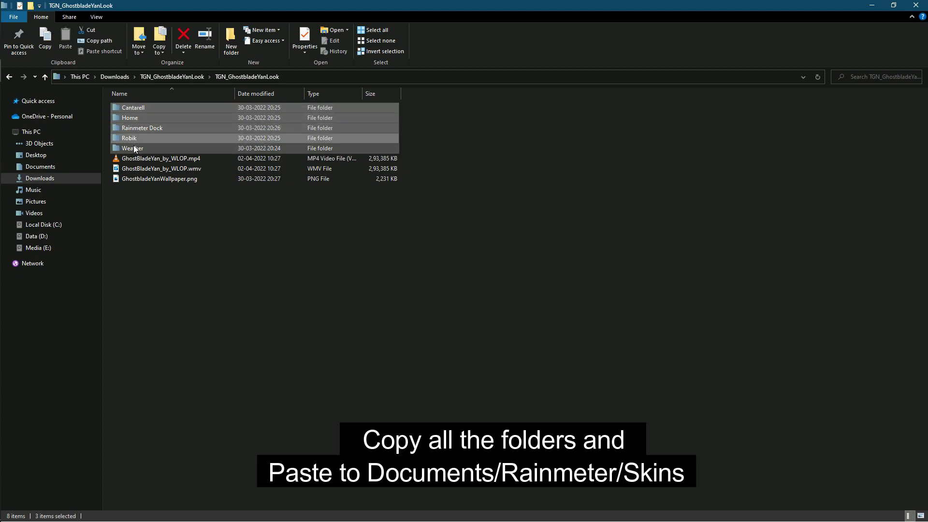
pyautogui.keyDown('shift'); pyautogui.click(133, 148); pyautogui.keyUp('shift')
pyautogui.rightClick(141, 112)
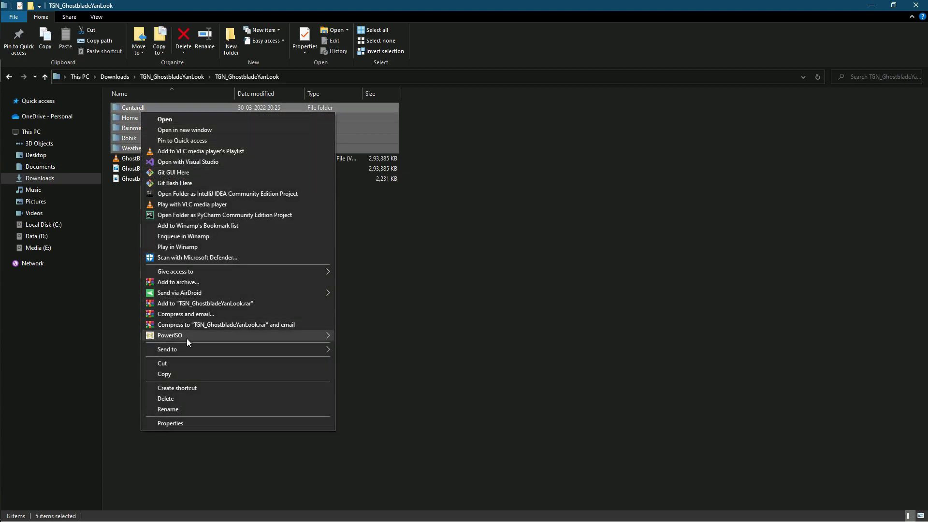
pyautogui.click(179, 373)
pyautogui.click(190, 367)
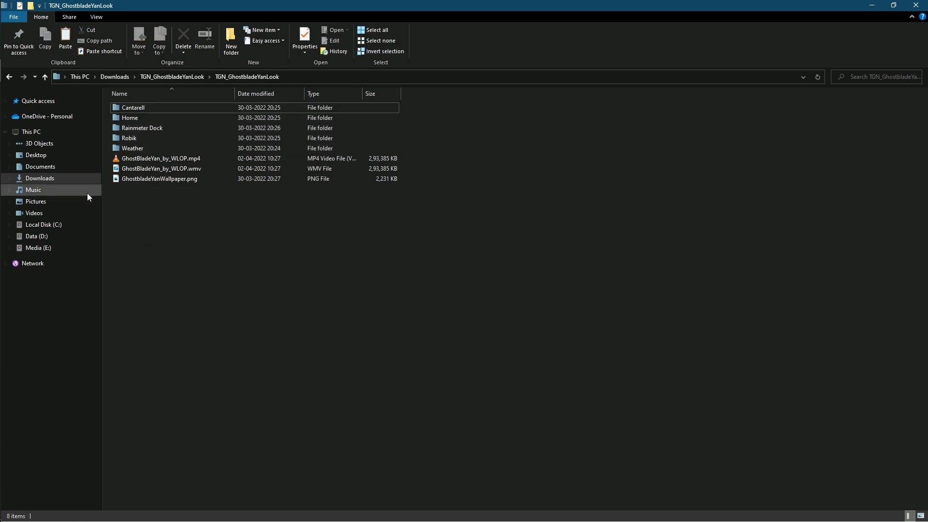
# Step: Paste them into Documents\Rainmeter\Skins, replacing existing files
pyautogui.click(43, 167)
pyautogui.rightClick(192, 184)
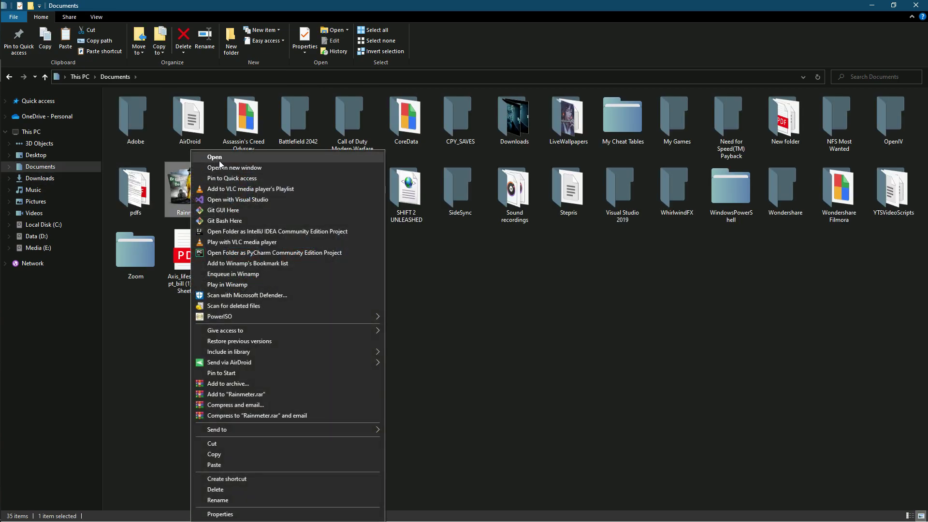
pyautogui.click(197, 156)
pyautogui.rightClick(136, 110)
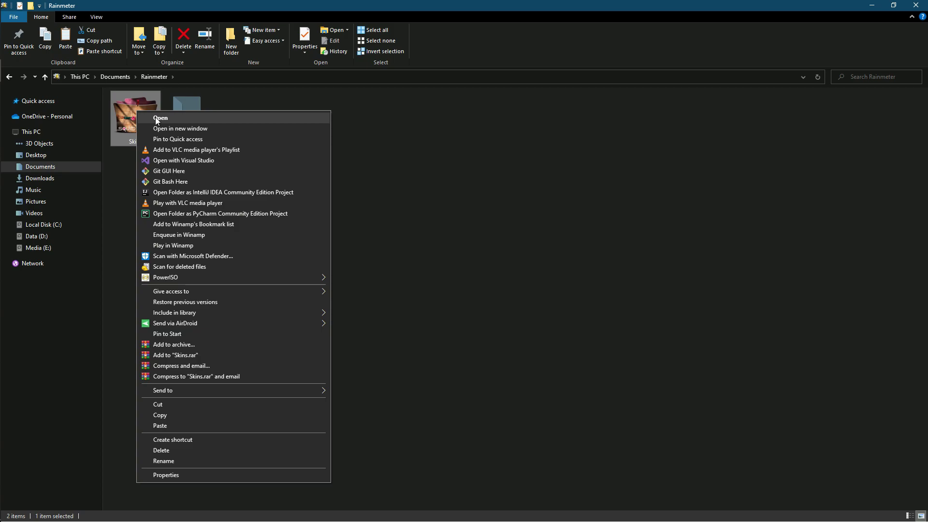
pyautogui.click(155, 117)
pyautogui.rightClick(528, 277)
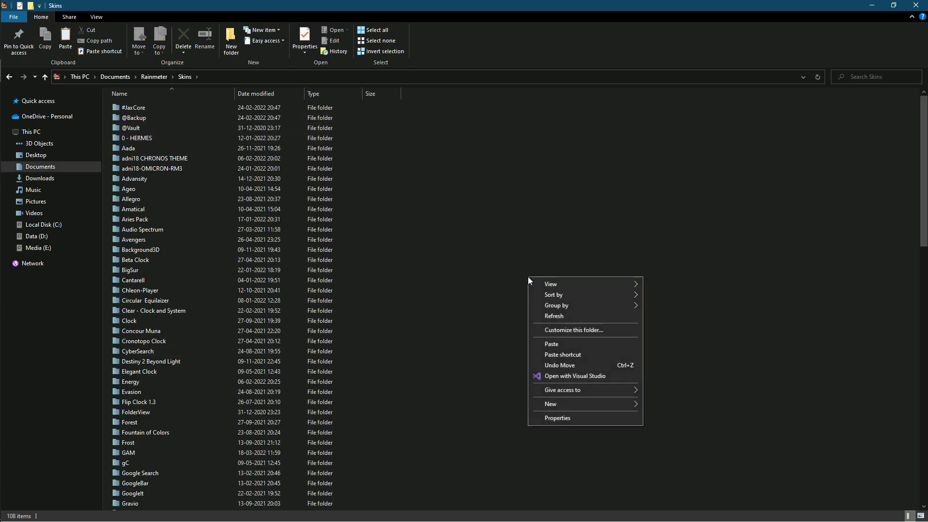
pyautogui.click(560, 343)
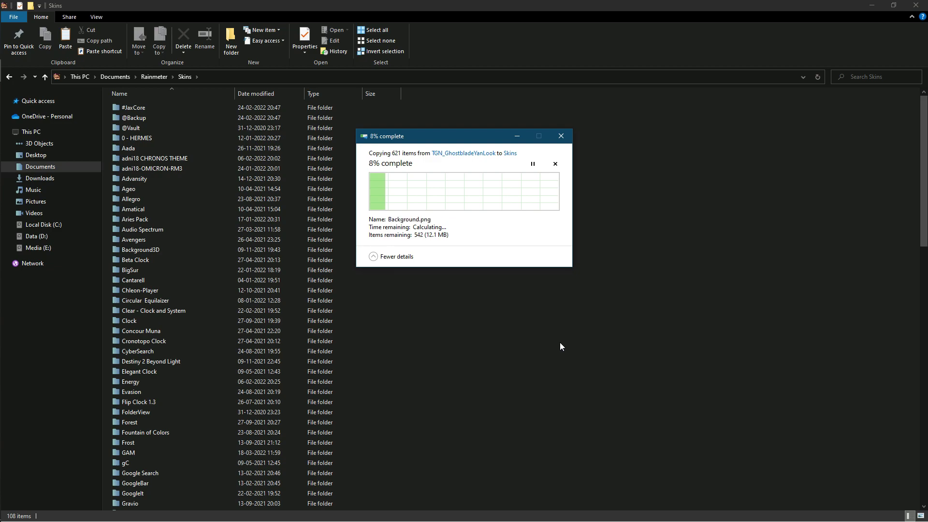
pyautogui.click(473, 193)
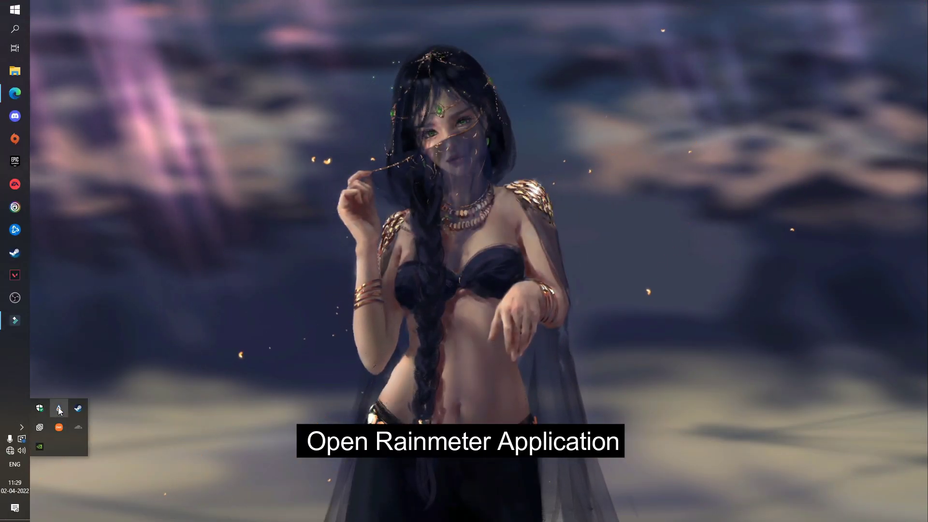
# Step: Refresh all skins from the Rainmeter manager, then return to the desktop
pyautogui.click(58, 408)
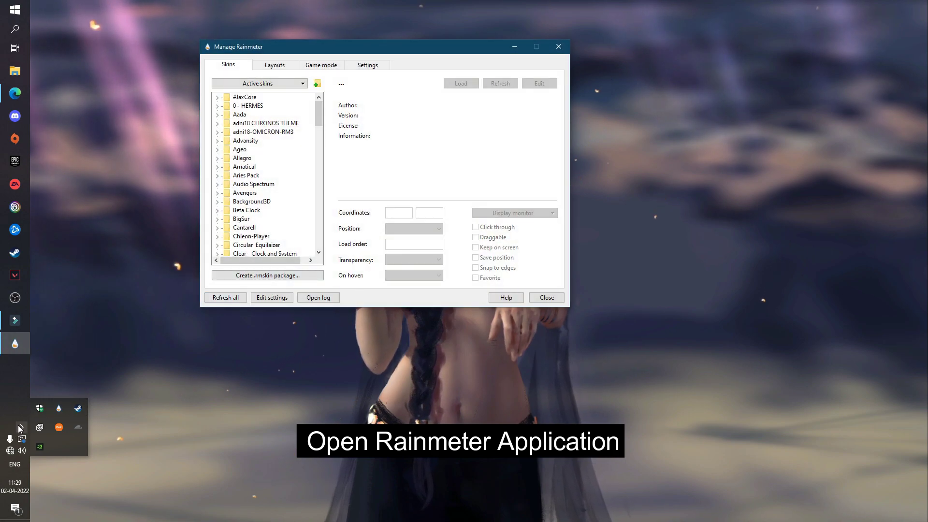
pyautogui.click(210, 298)
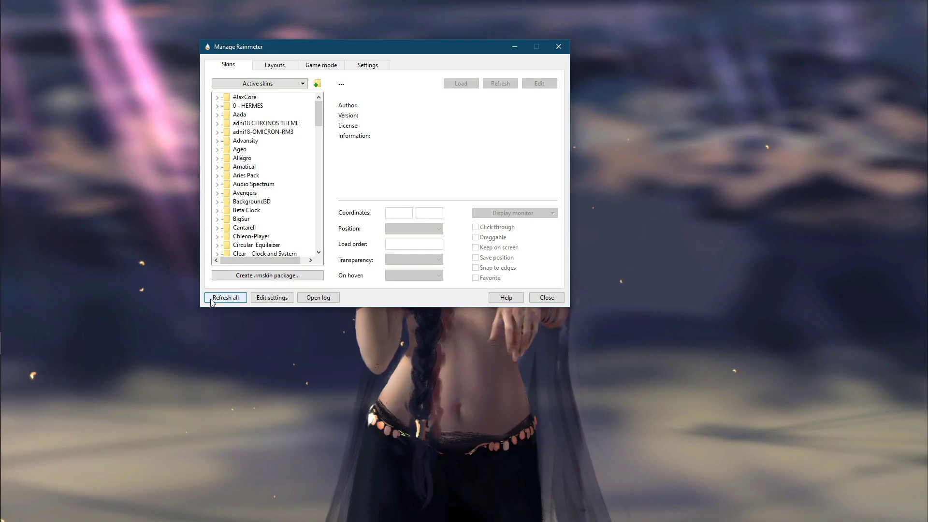
pyautogui.click(494, 425)
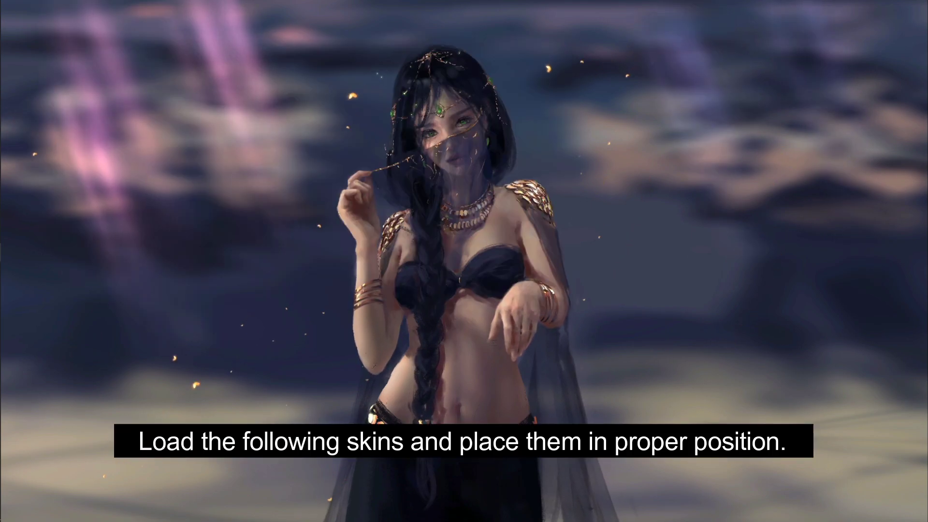
# Step: Review the Notepad++ skins checklist, highlight the 1. Weather entry, then minimise the notes
pyautogui.moveTo(2, 413)
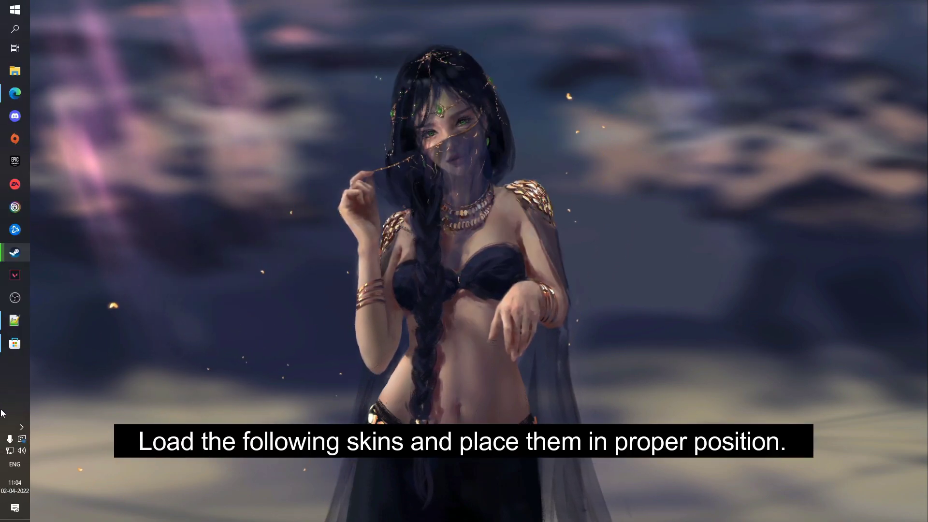
pyautogui.click(15, 320)
pyautogui.click(491, 274)
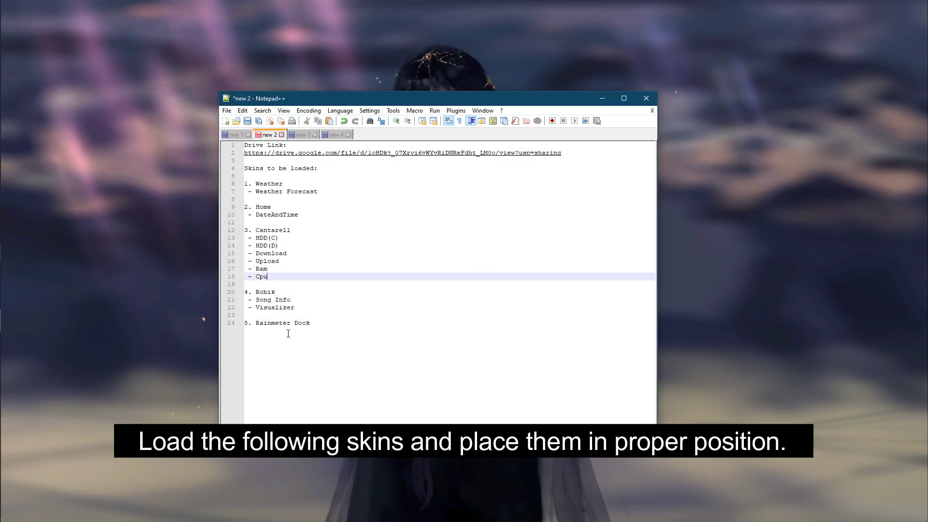
pyautogui.moveTo(312, 324); pyautogui.dragTo(216, 172)
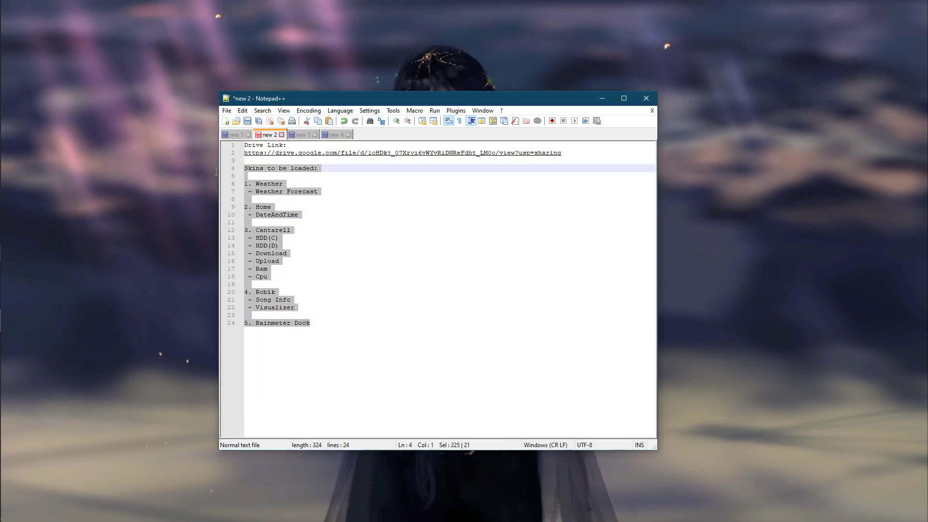
pyautogui.click(406, 237)
pyautogui.moveTo(328, 191); pyautogui.dragTo(227, 183)
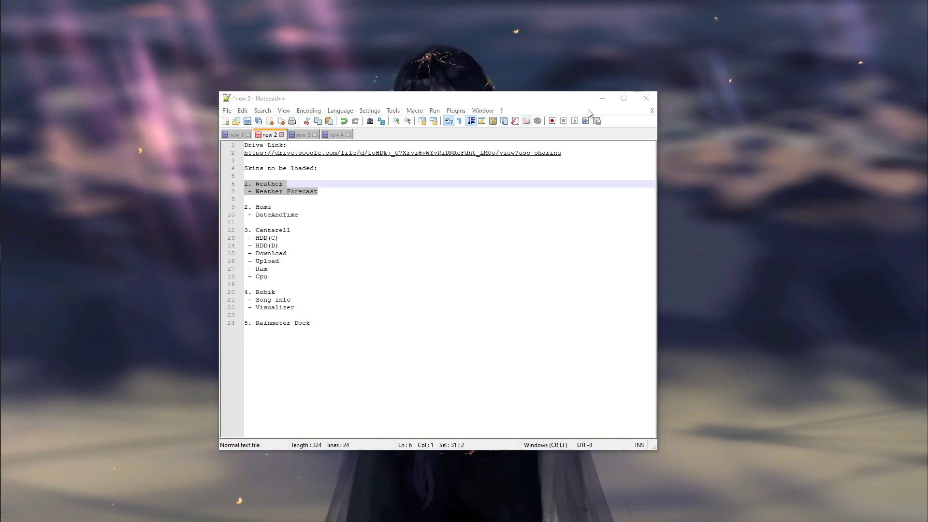
pyautogui.click(601, 98)
# Step: Open Manage Rainmeter from the tray and arrange it beside the restored Notepad++ checklist
pyautogui.click(23, 428)
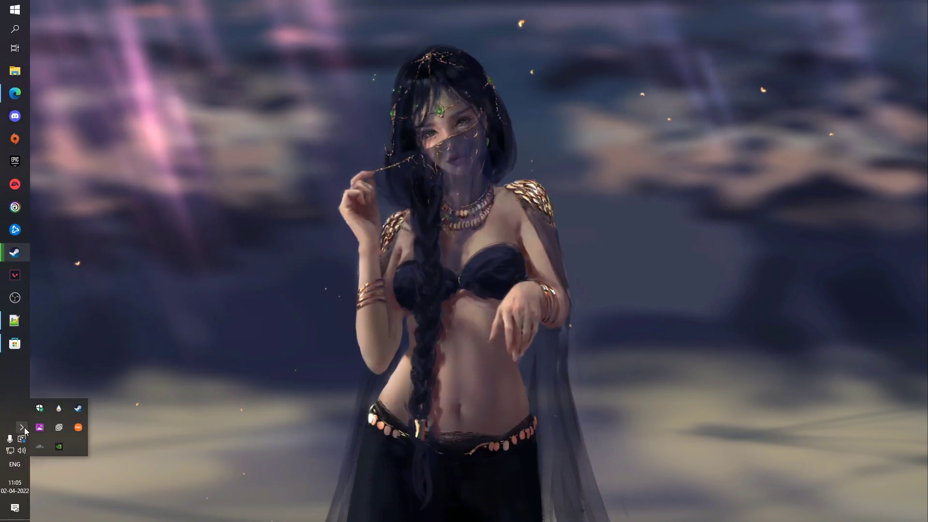
pyautogui.click(59, 408)
pyautogui.moveTo(433, 127); pyautogui.dragTo(225, 71)
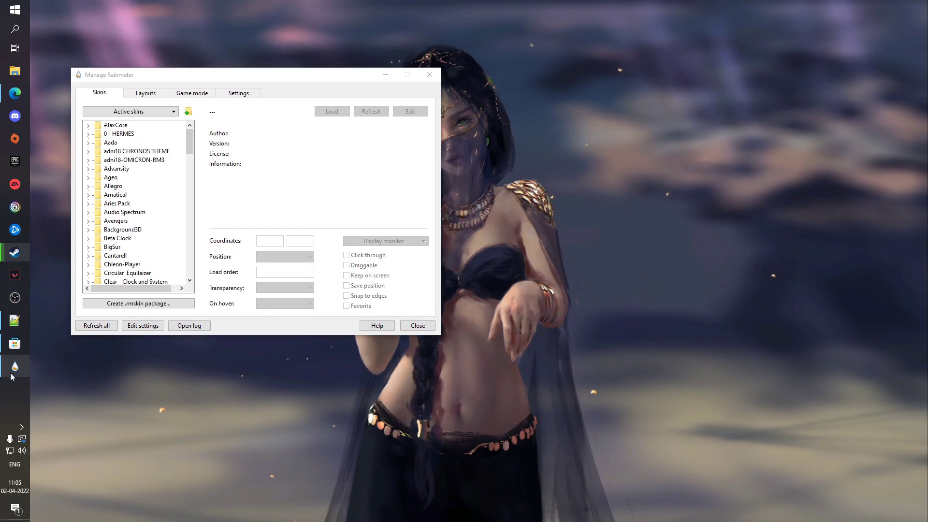
pyautogui.click(14, 327)
pyautogui.moveTo(496, 103); pyautogui.dragTo(738, 54)
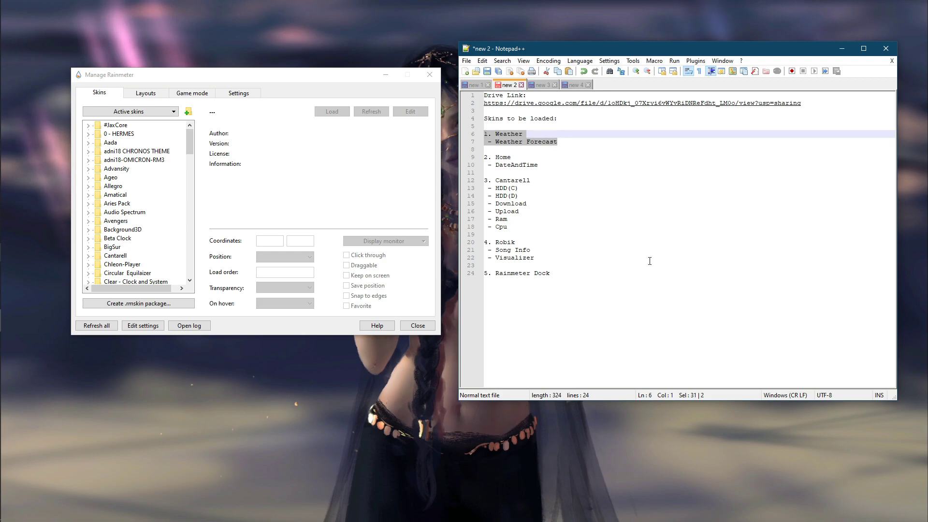
# Step: Load the Weather Forecast skin and place its Pune 36° widget top-right
pyautogui.scroll(-20, 116, 281)
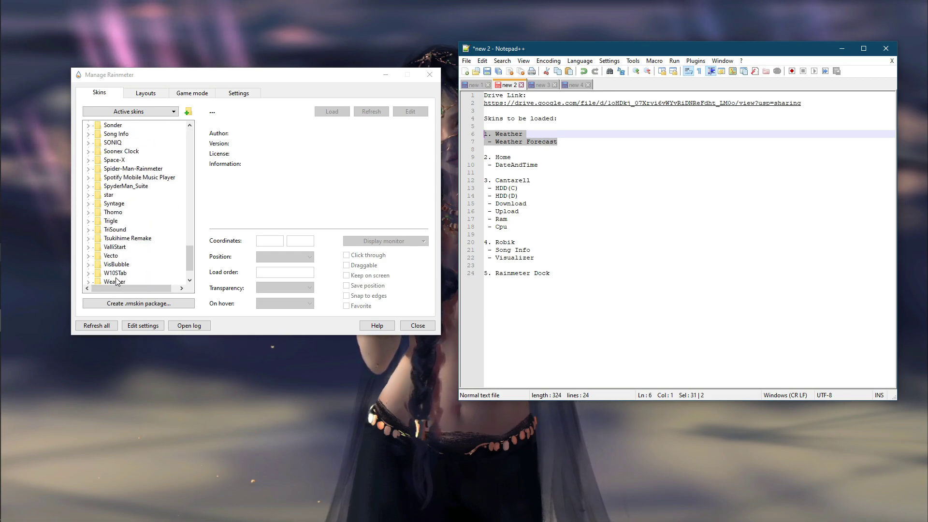
pyautogui.click(89, 247)
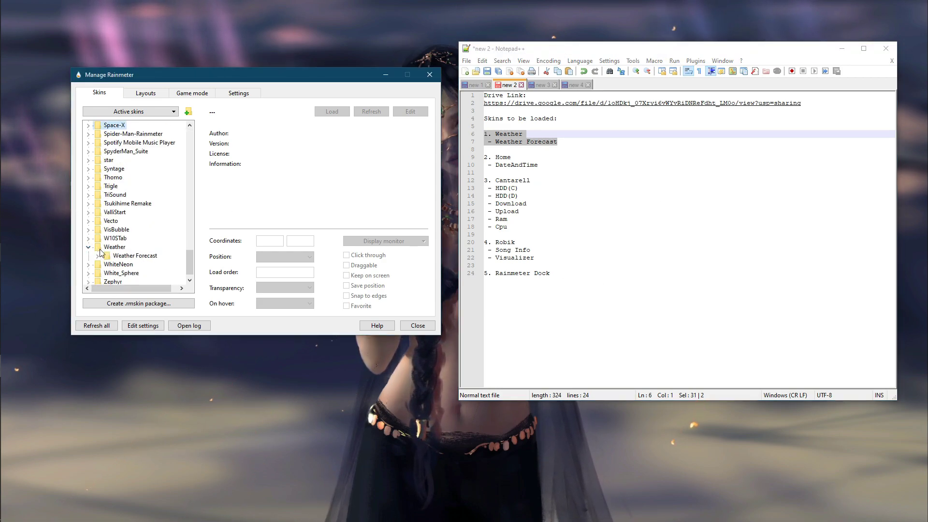
pyautogui.click(328, 112)
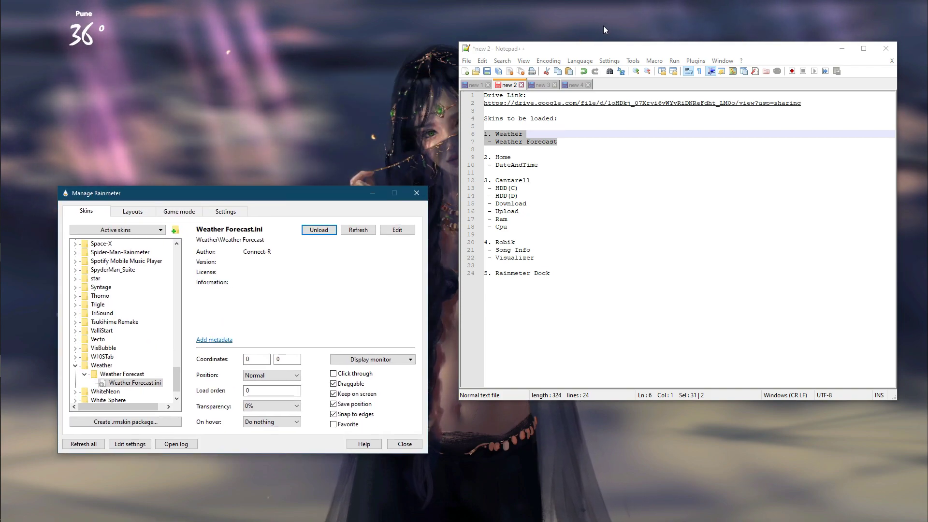
pyautogui.moveTo(602, 42); pyautogui.dragTo(596, 160)
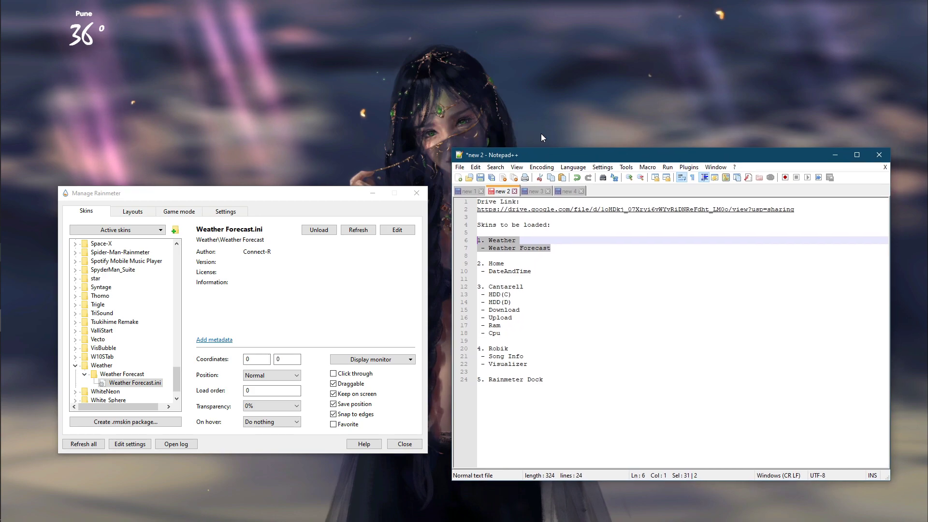
pyautogui.moveTo(74, 22); pyautogui.dragTo(565, 57)
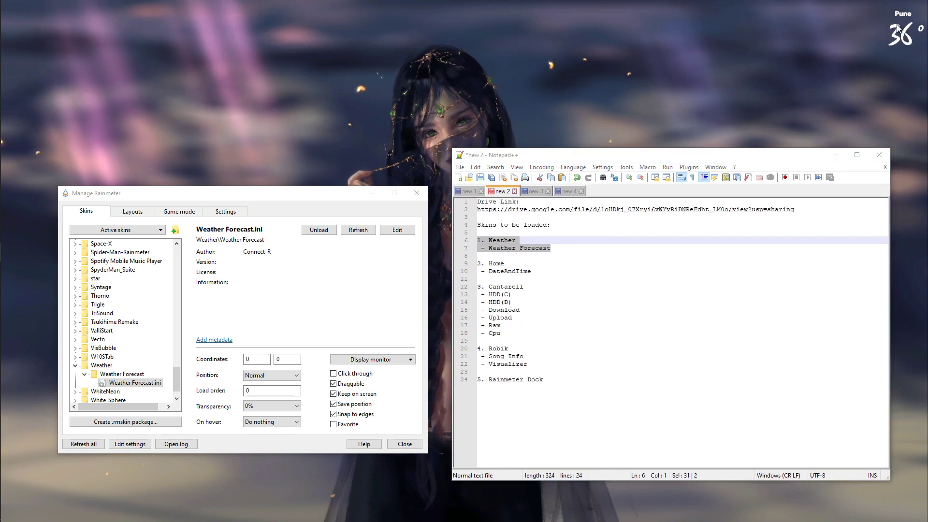
pyautogui.moveTo(589, 155); pyautogui.dragTo(593, 86)
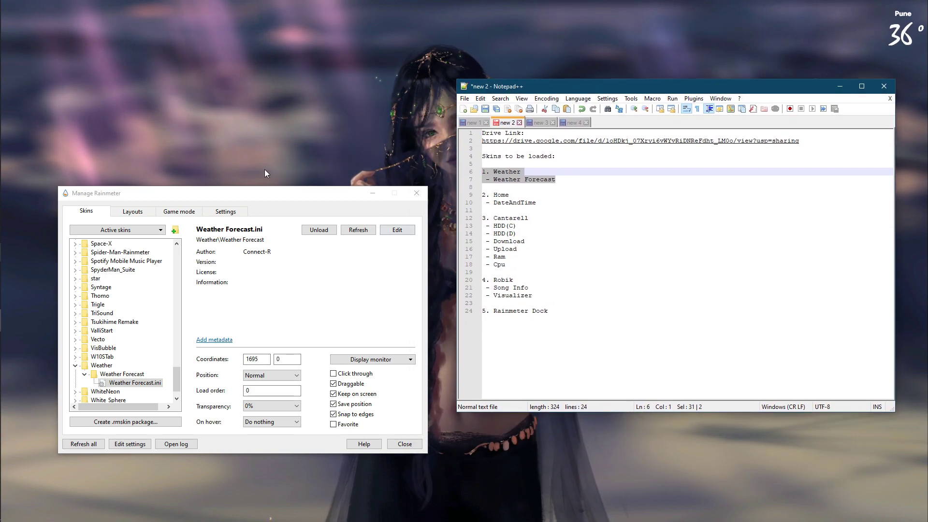
# Step: Load Home\DateAndTime\Time.ini, position the clock at middle-left, and move the manager back left
pyautogui.moveTo(265, 192); pyautogui.dragTo(243, 113)
pyautogui.moveTo(536, 203); pyautogui.dragTo(482, 195)
pyautogui.click(53, 285)
pyautogui.scroll(10, 72, 277)
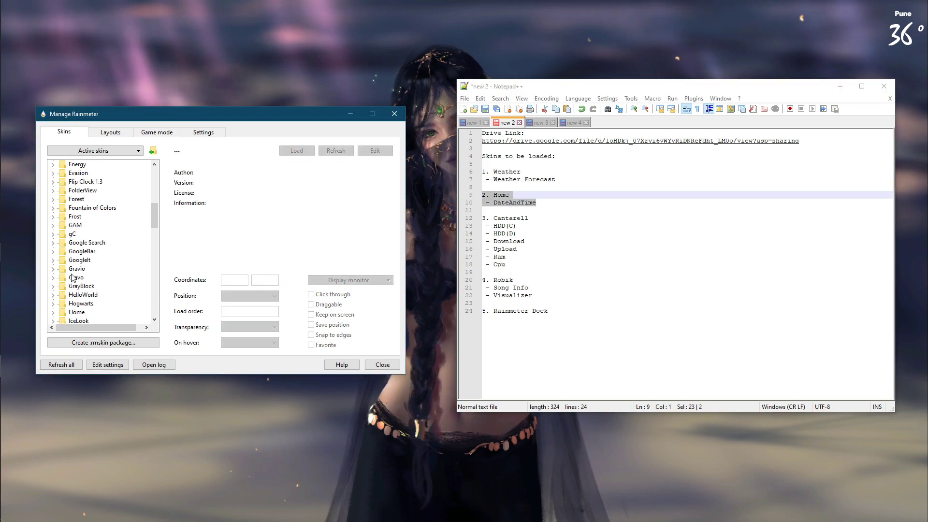
pyautogui.click(52, 286)
pyautogui.scroll(-1, 78, 270)
pyautogui.click(62, 225)
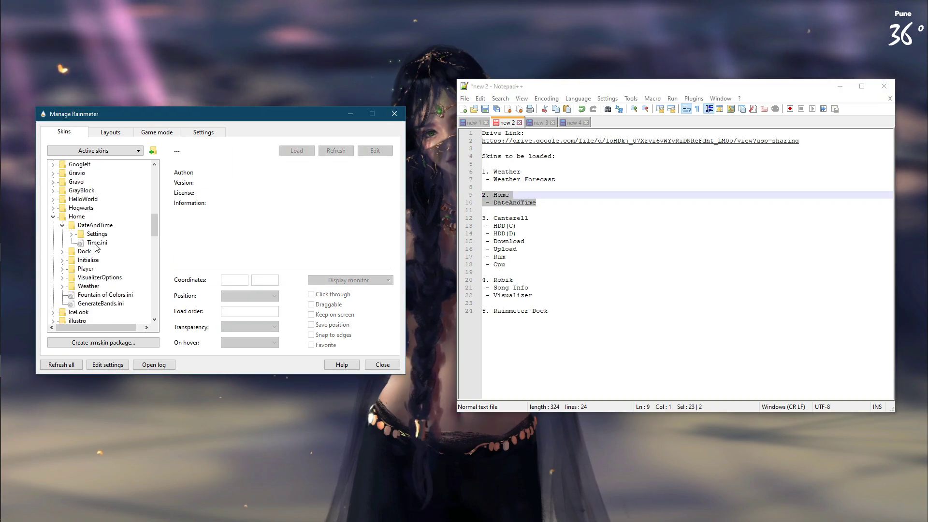
pyautogui.doubleClick(97, 242)
pyautogui.moveTo(179, 109); pyautogui.dragTo(177, 85)
pyautogui.moveTo(506, 264); pyautogui.dragTo(482, 218)
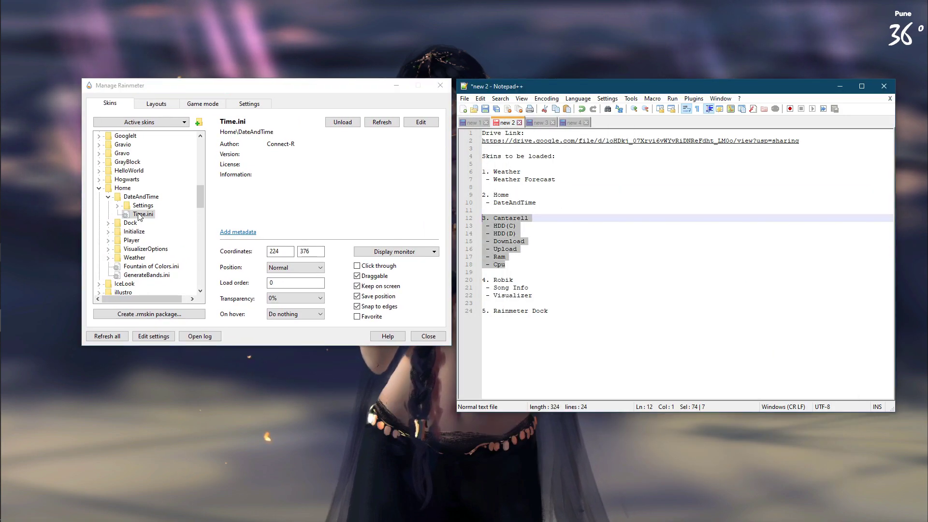
# Step: Load the Cantarell Hdd (C), Hdd (D) and Download skins
pyautogui.click(188, 243)
pyautogui.scroll(8, 143, 227)
pyautogui.click(99, 162)
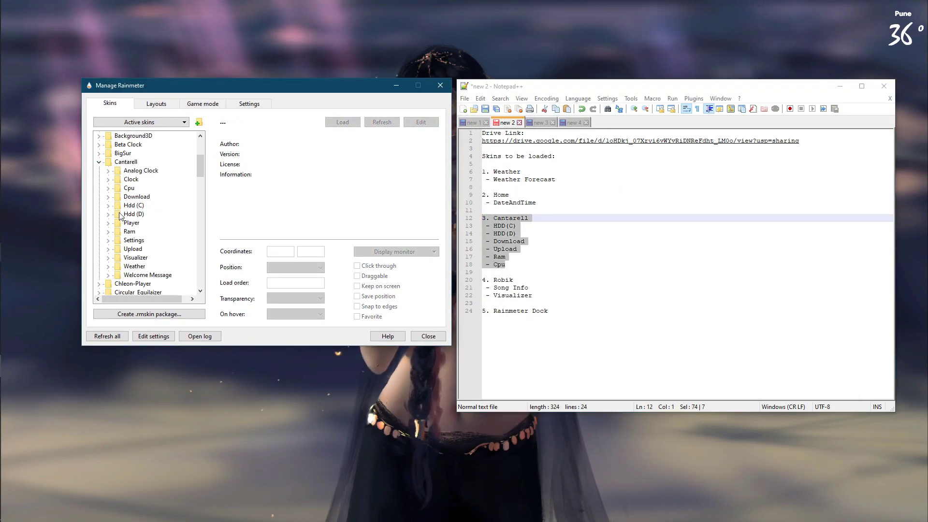
pyautogui.doubleClick(142, 216)
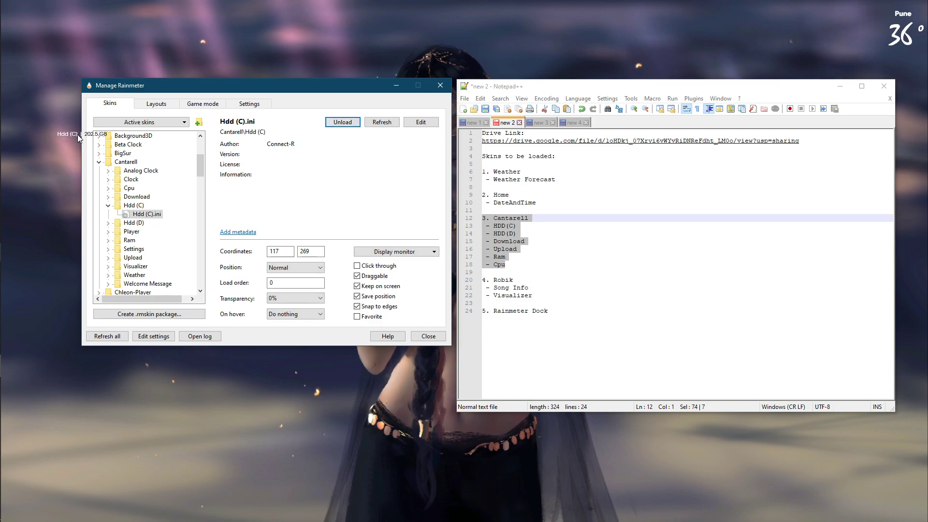
pyautogui.click(108, 223)
pyautogui.doubleClick(147, 231)
pyautogui.click(108, 197)
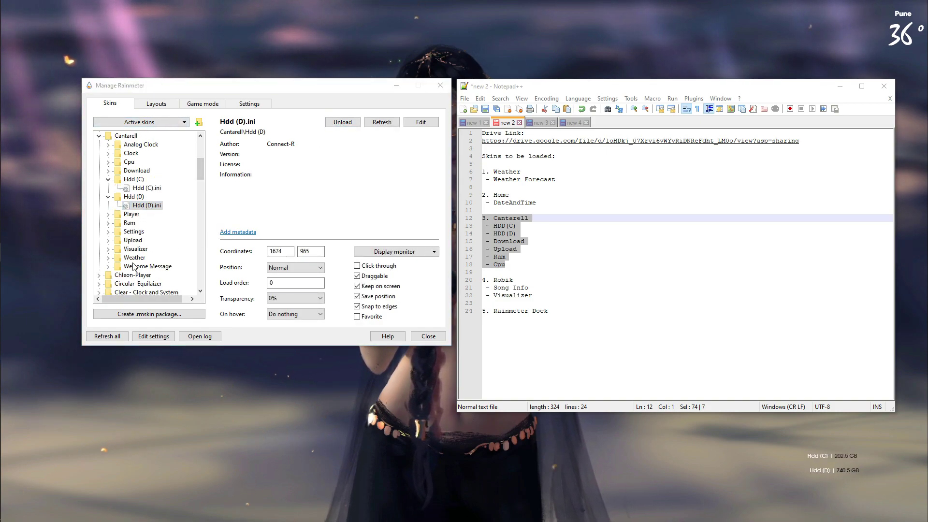
pyautogui.doubleClick(150, 205)
# Step: Load the Cantarell Upload and Ram skins, moving Ram to the bottom-right stack
pyautogui.scroll(-1, 150, 205)
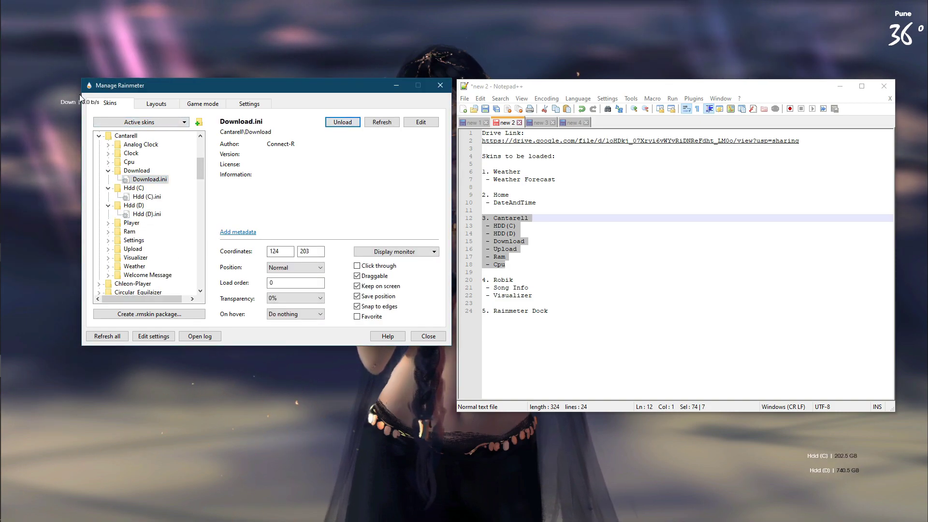
pyautogui.doubleClick(133, 249)
pyautogui.doubleClick(145, 257)
pyautogui.scroll(-1, 174, 249)
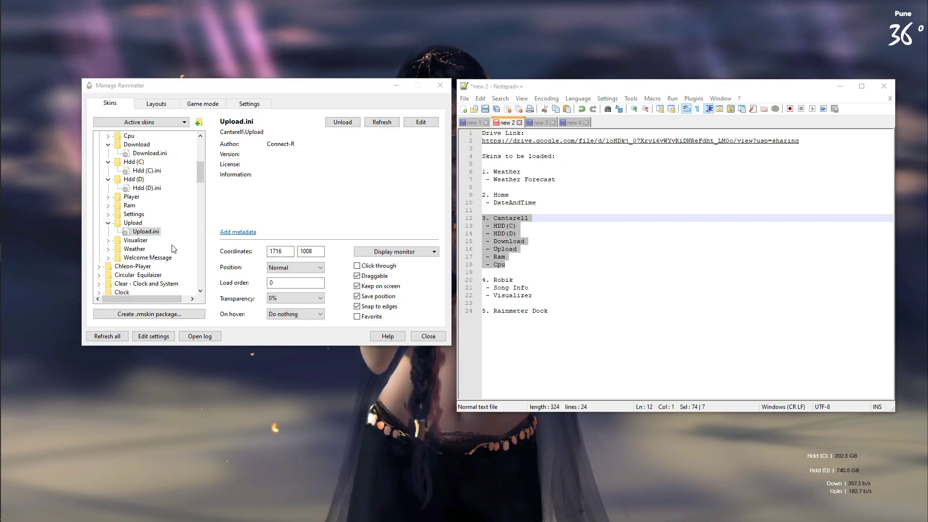
pyautogui.doubleClick(129, 231)
pyautogui.doubleClick(142, 240)
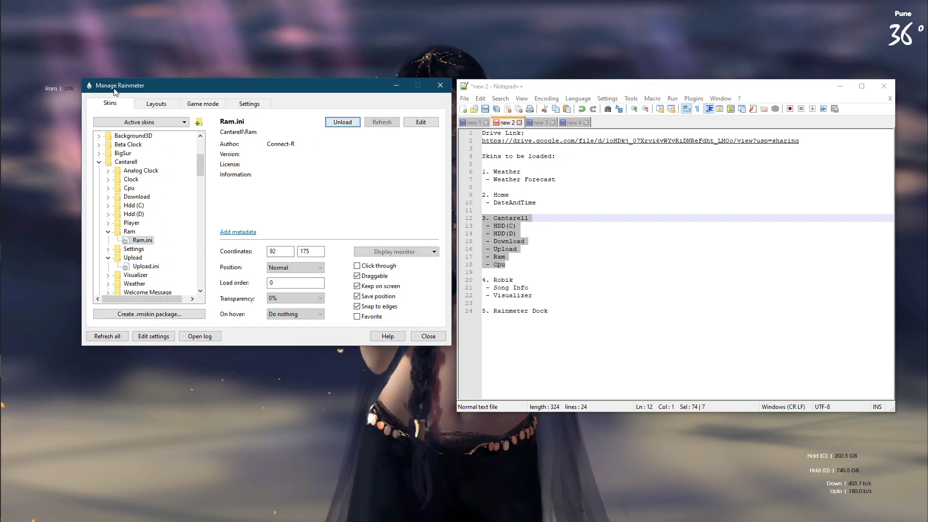
pyautogui.moveTo(67, 89); pyautogui.dragTo(868, 502)
# Step: Load the Cantarell Cpu skin under Ram and align the bottom-right stats stack
pyautogui.doubleClick(129, 188)
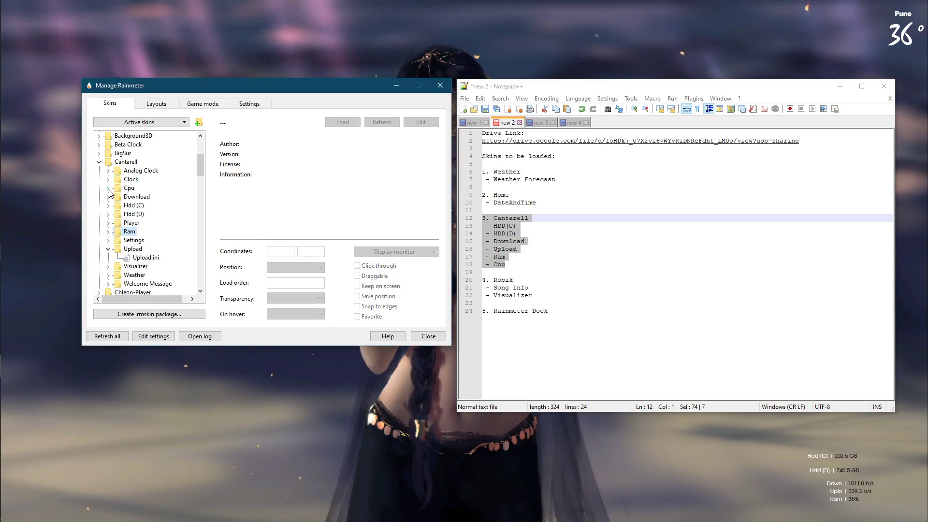
pyautogui.doubleClick(142, 197)
pyautogui.moveTo(43, 85); pyautogui.dragTo(855, 513)
pyautogui.click(99, 162)
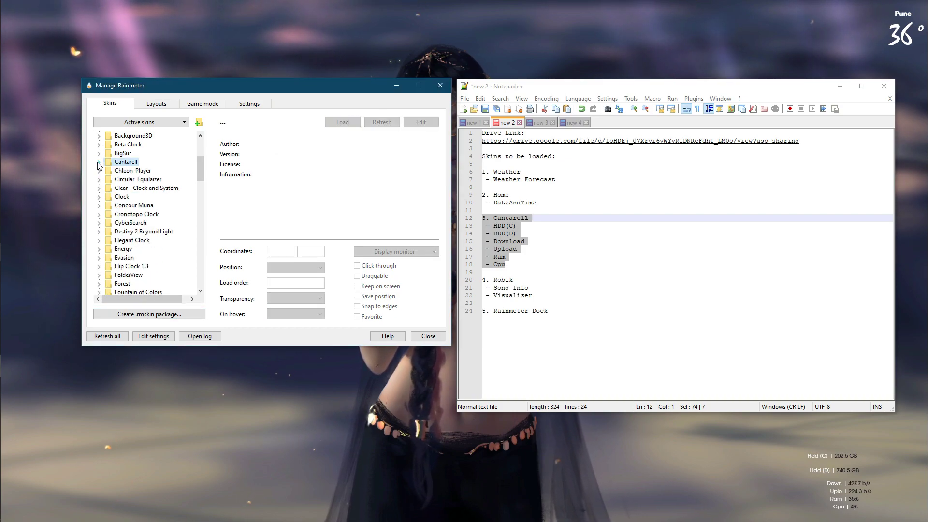
pyautogui.moveTo(793, 94); pyautogui.dragTo(524, 48)
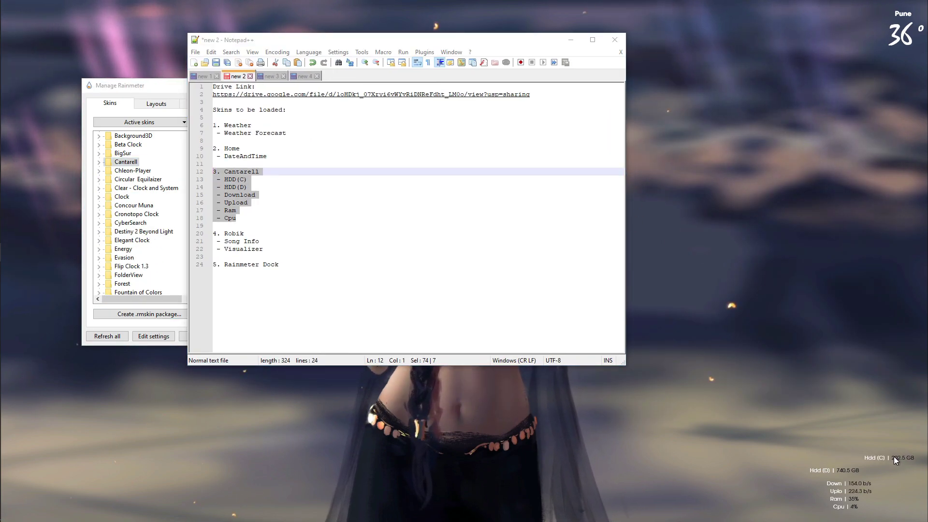
pyautogui.moveTo(860, 484); pyautogui.dragTo(877, 471)
# Step: Align the Hdd (C) readout and load the Robik Song Info.ini skin
pyautogui.click(263, 241)
pyautogui.moveTo(463, 39); pyautogui.dragTo(773, 45)
pyautogui.moveTo(522, 276); pyautogui.dragTo(521, 253)
pyautogui.scroll(-12, 107, 236)
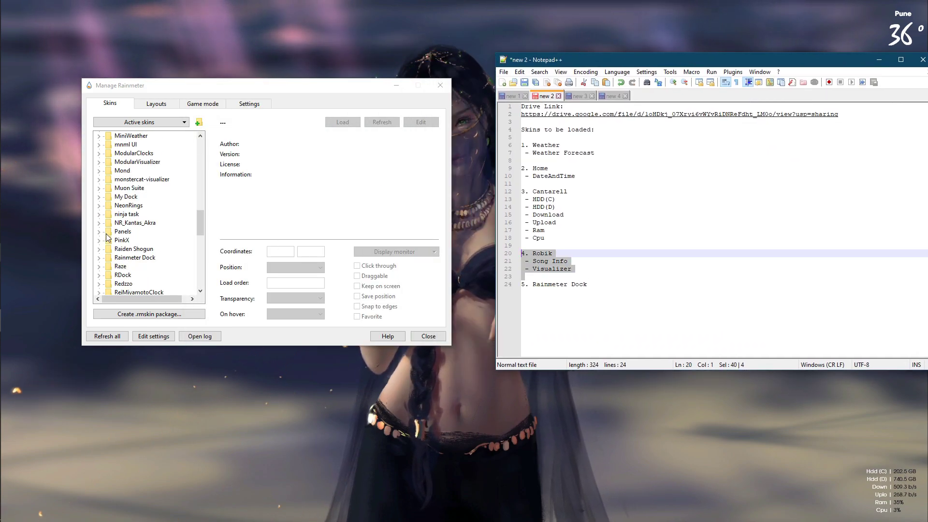
pyautogui.scroll(-5, 107, 236)
pyautogui.click(99, 188)
pyautogui.click(108, 258)
pyautogui.click(149, 266)
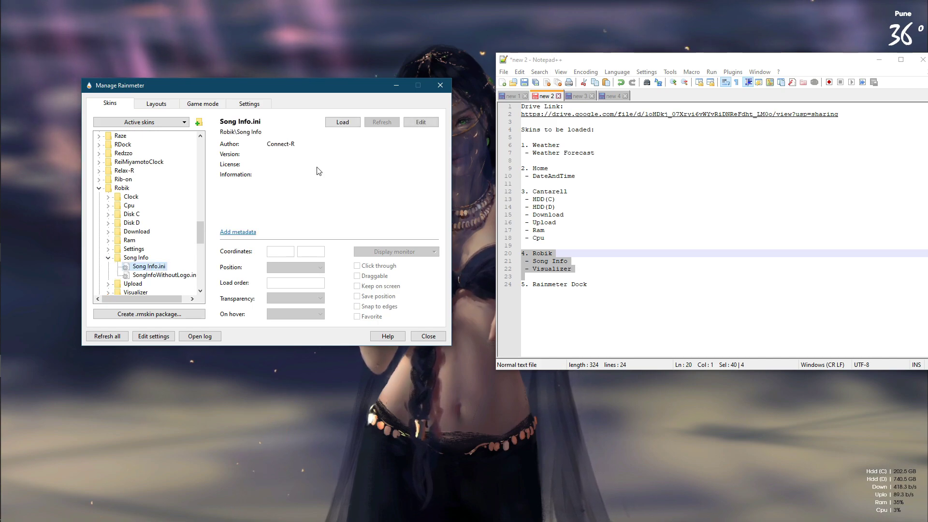
pyautogui.click(342, 122)
# Step: Load the Robik Visualizer.ini skin, keeping the clock visible
pyautogui.moveTo(253, 85); pyautogui.dragTo(460, 65)
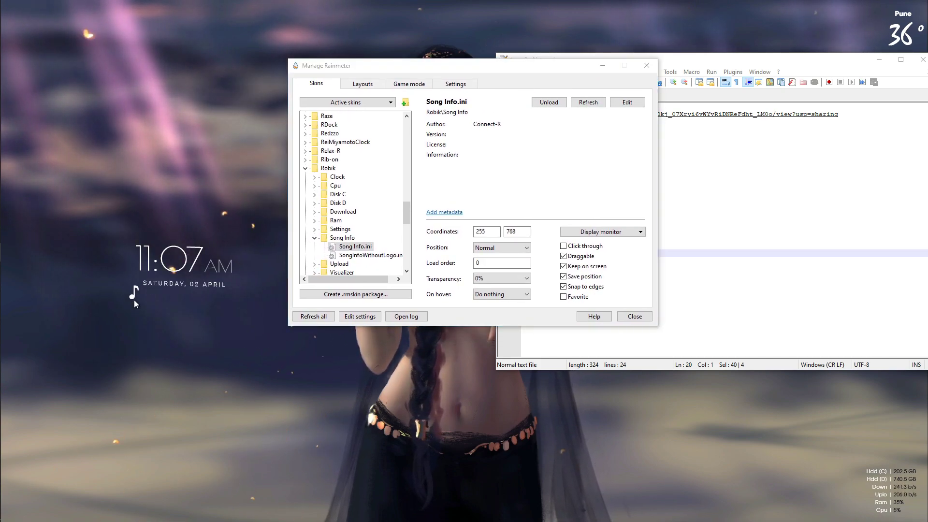
pyautogui.click(314, 238)
pyautogui.click(314, 255)
pyautogui.click(355, 264)
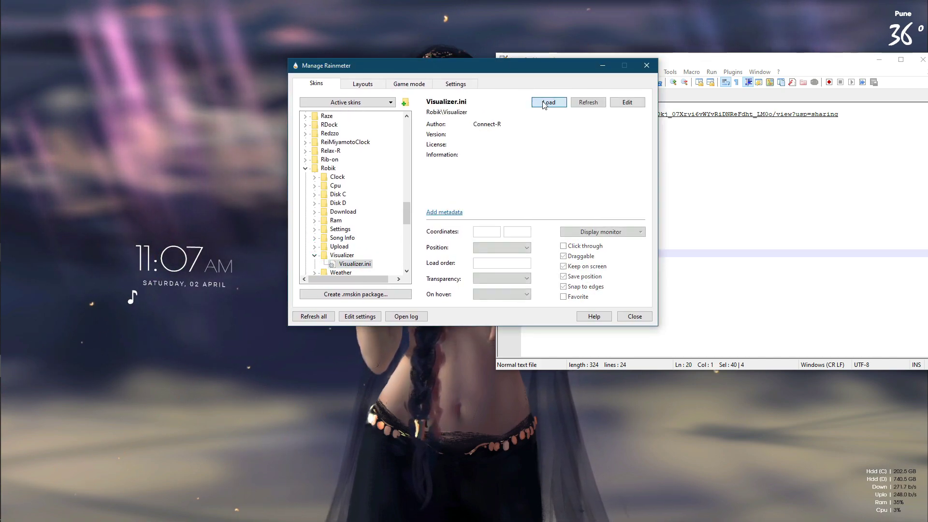
pyautogui.click(545, 103)
# Step: Launch Spotify via search, play O Sanam (DJ NYK Lofi Remix), and minimise it
pyautogui.click(6, 29)
pyautogui.write('spo')
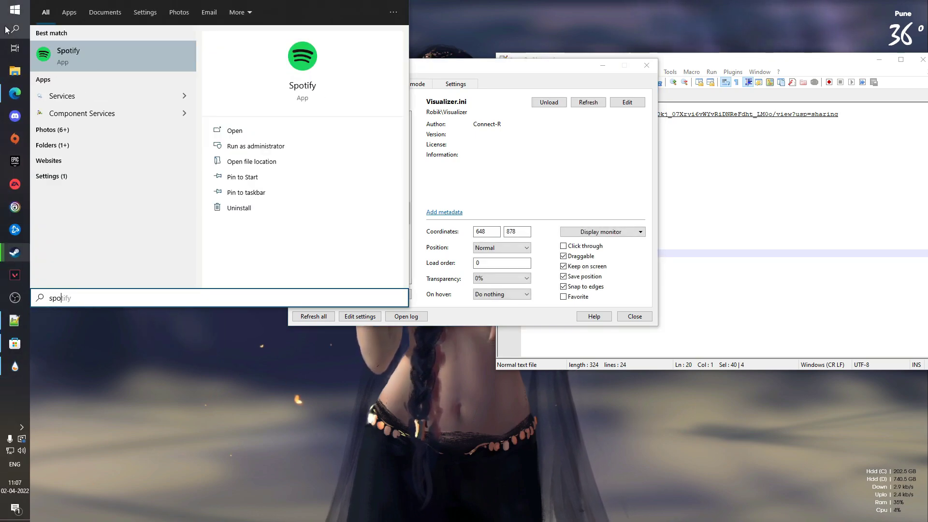
pyautogui.press('Return')
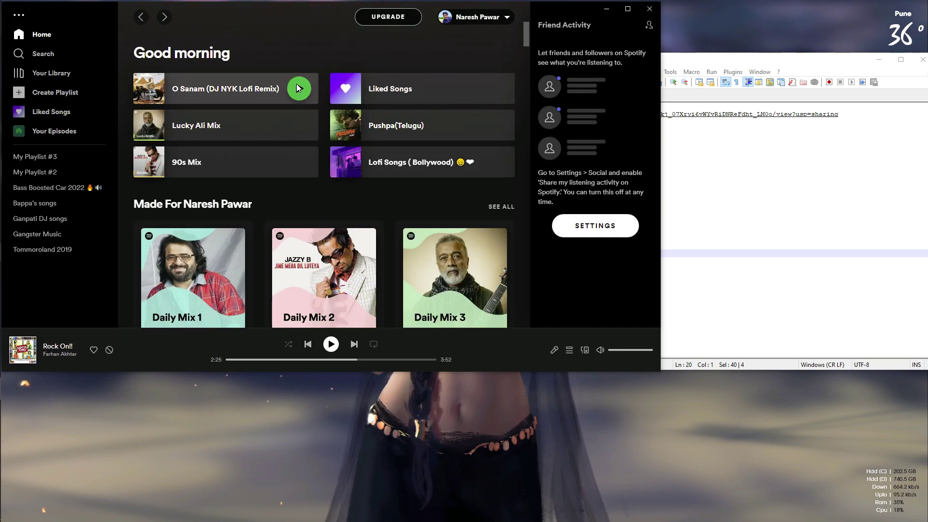
pyautogui.click(298, 88)
pyautogui.click(606, 9)
# Step: Close the skin manager and select the Rainmeter Dock line in the notes
pyautogui.click(604, 63)
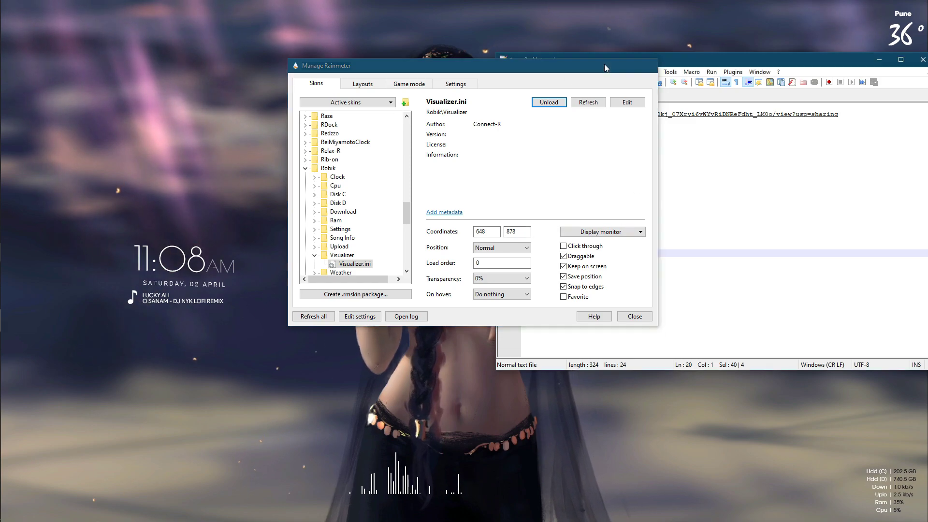
pyautogui.press('Escape')
pyautogui.hotkey('ctrl', 'End')
pyautogui.hotkey('shift', 'Home')
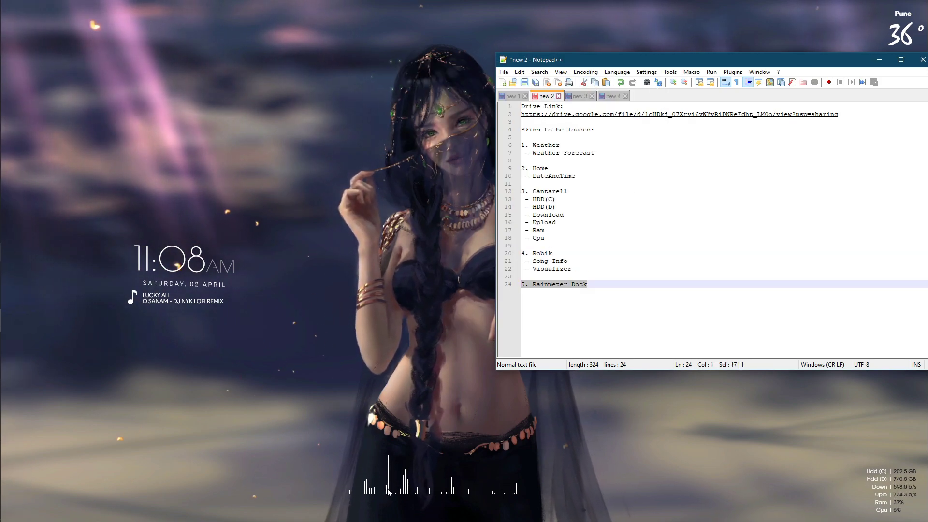
# Step: Load Rainmeter Dock.ini so the dock bar sits centred along the bottom edge
pyautogui.click(27, 386)
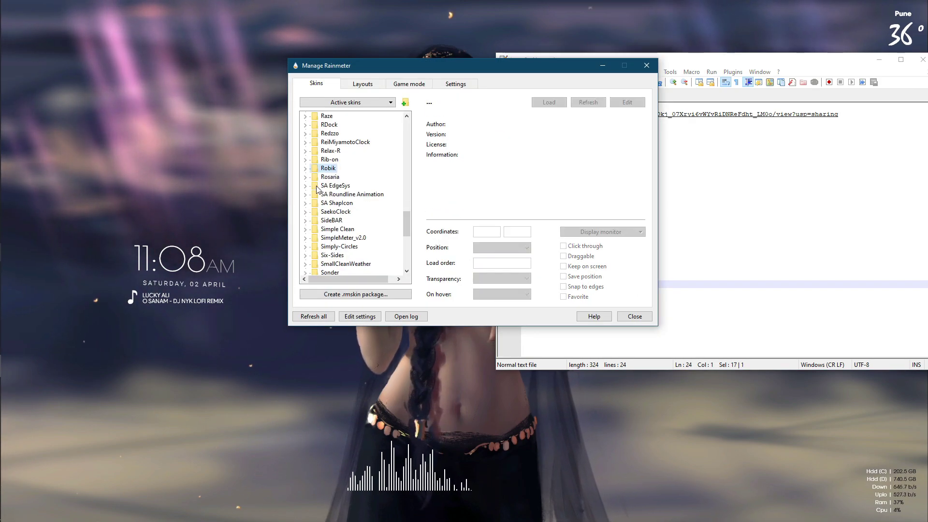
pyautogui.scroll(2, 317, 188)
pyautogui.click(305, 159)
pyautogui.click(354, 168)
pyautogui.click(549, 102)
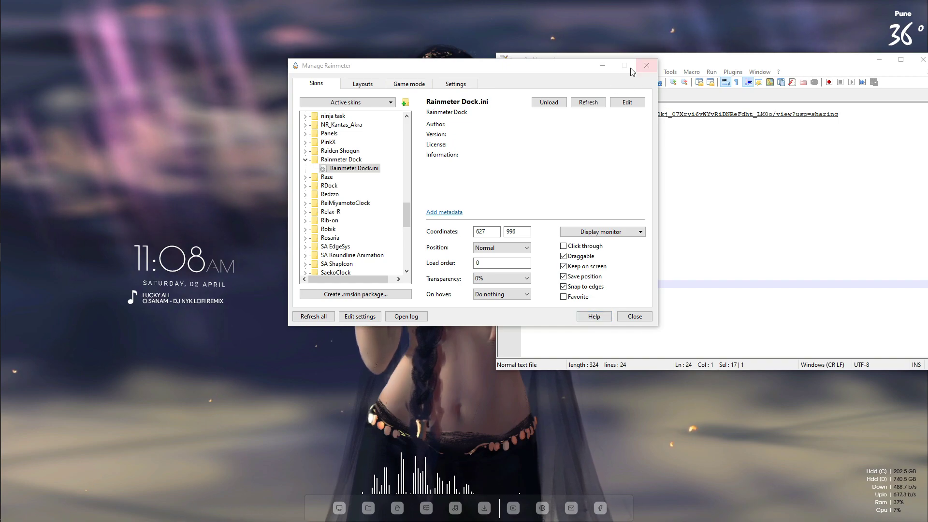
pyautogui.moveTo(630, 71); pyautogui.dragTo(477, 62)
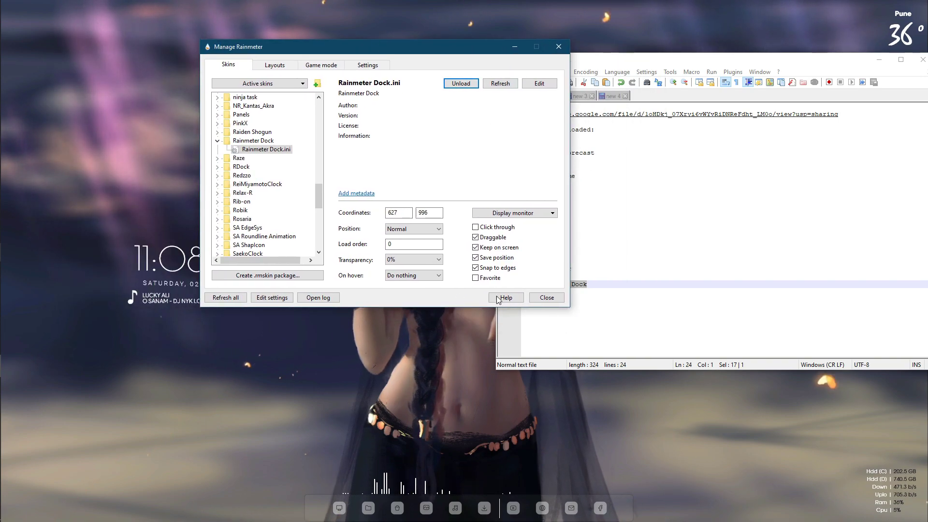
# Step: Close the skin manager and Notepad++ checklist, then refresh the desktop
pyautogui.click(558, 47)
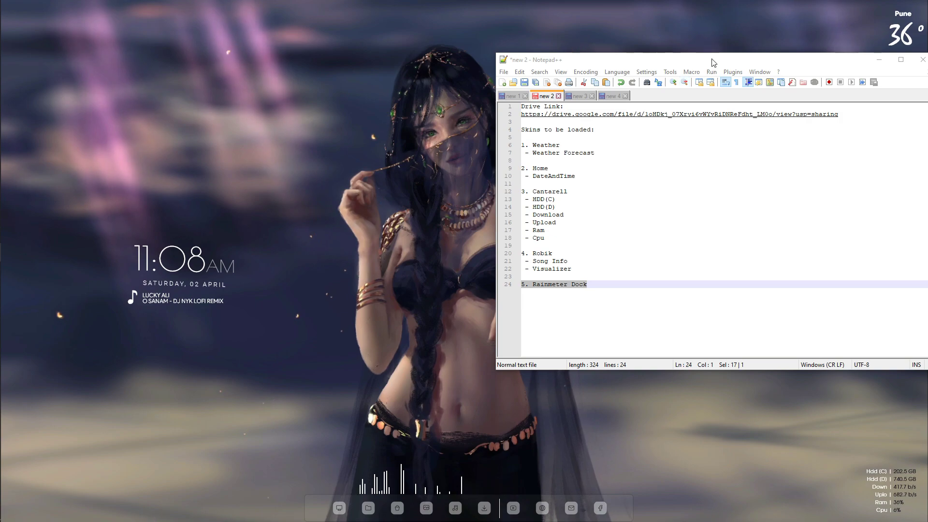
pyautogui.moveTo(712, 62); pyautogui.dragTo(570, 47)
pyautogui.click(670, 212)
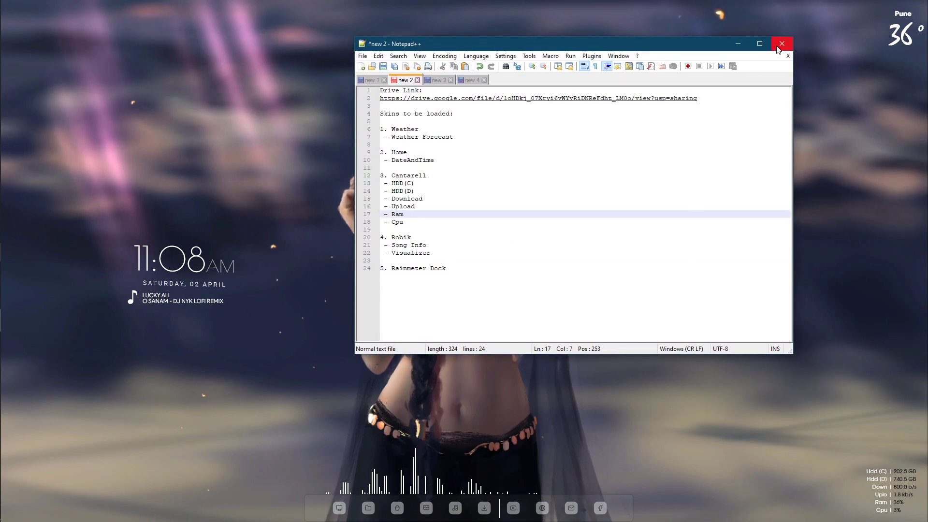
pyautogui.click(778, 49)
pyautogui.rightClick(349, 185)
pyautogui.click(382, 214)
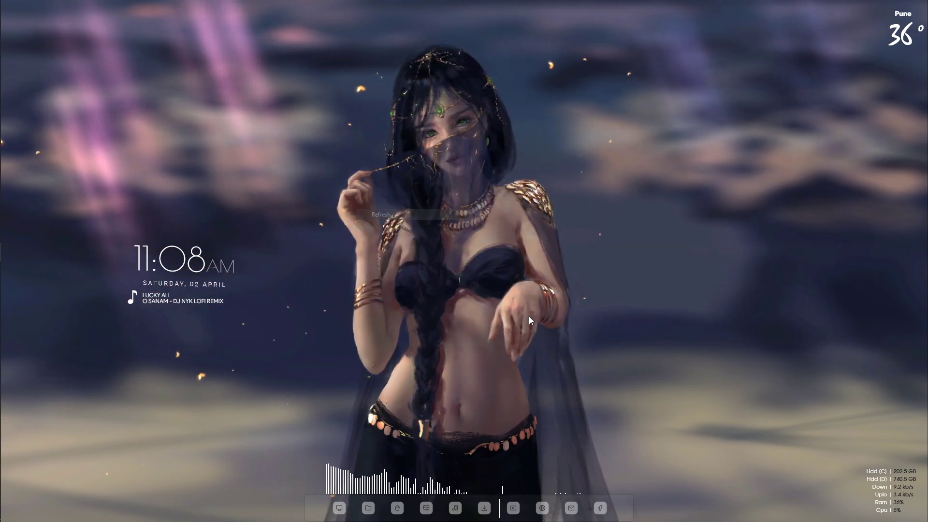